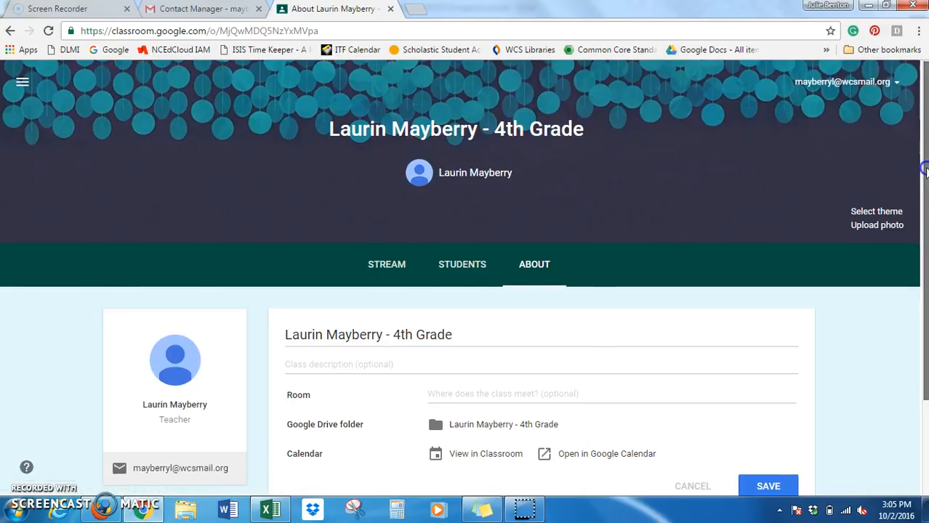
- Open Google Drive in a new browser tab and open the Classroom folder to view the class folder inside
scroll(924, 169, "down", 2)
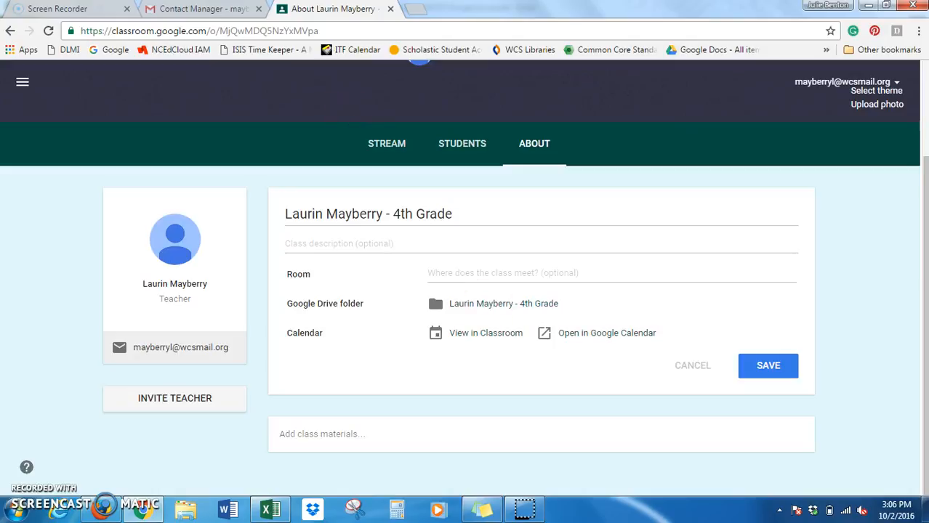
left_click(414, 10)
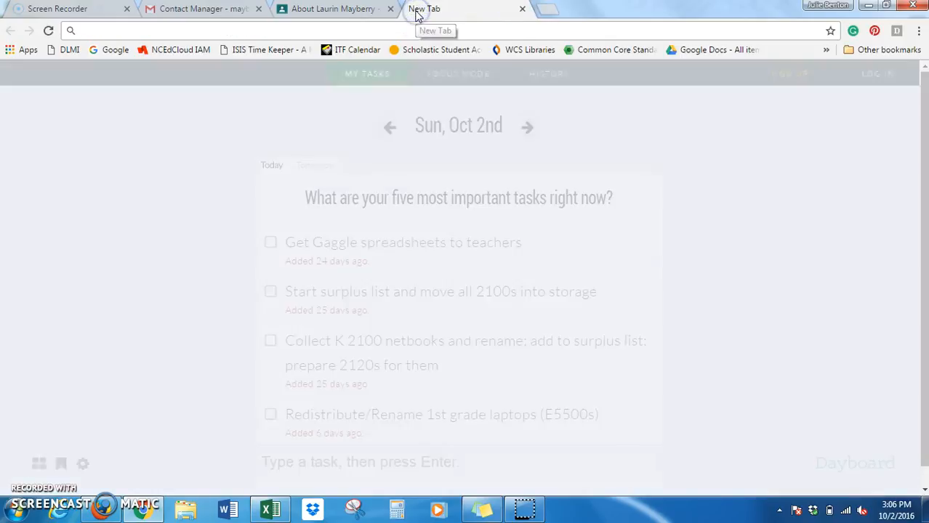
type("drive.")
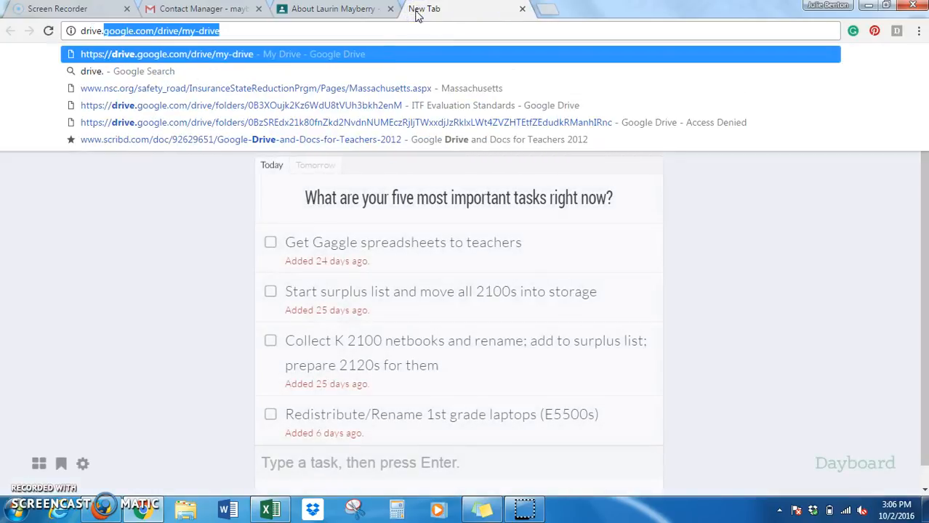
type("google")
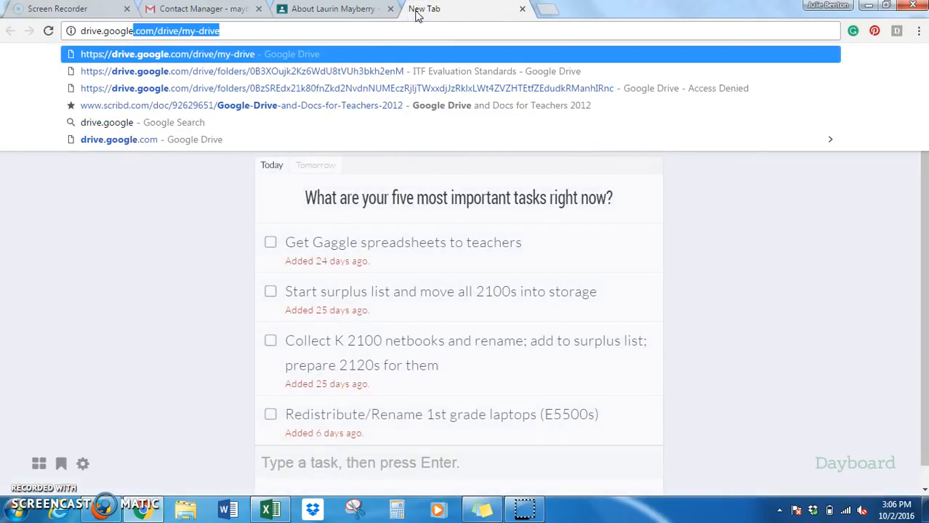
key("Return")
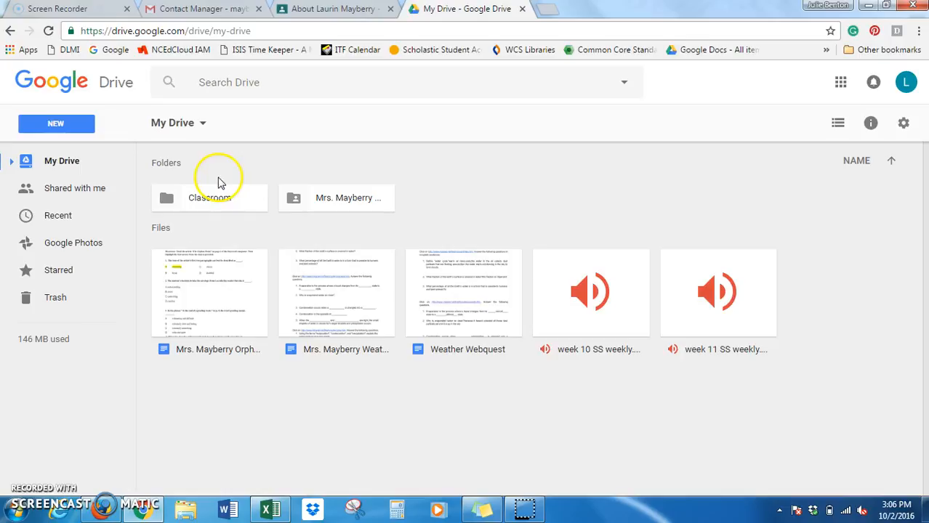
double_click(203, 207)
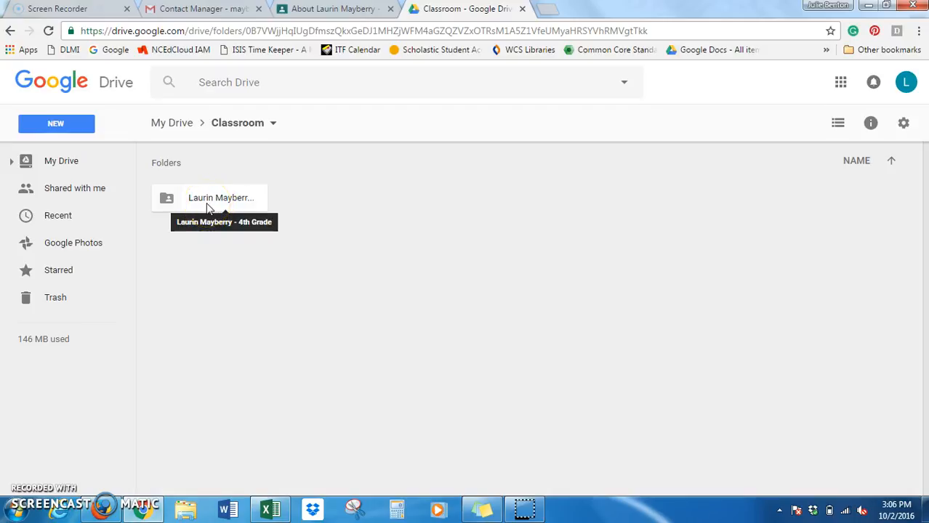
left_click(166, 202)
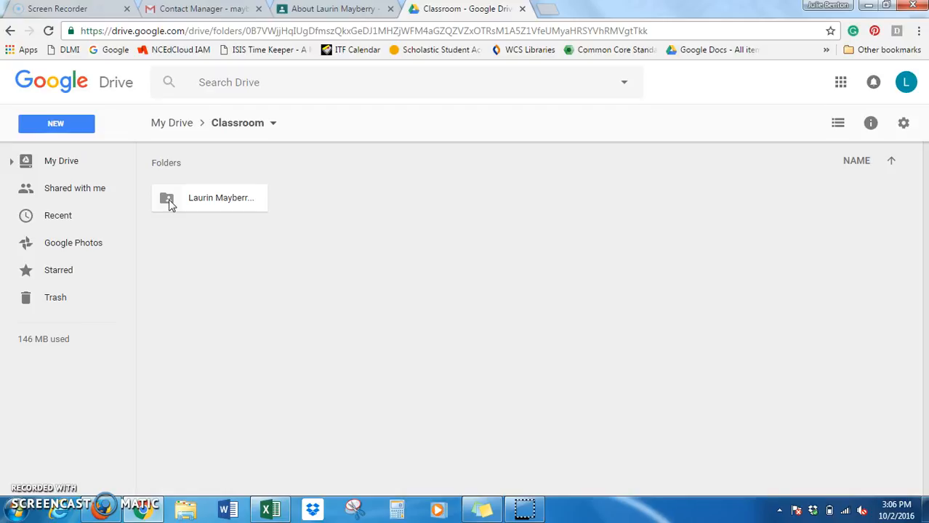
- Return to the Classroom About page, set the class room to 336 and save the class details
left_click(317, 10)
left_click(464, 173)
left_click(457, 278)
left_click(453, 271)
type("336")
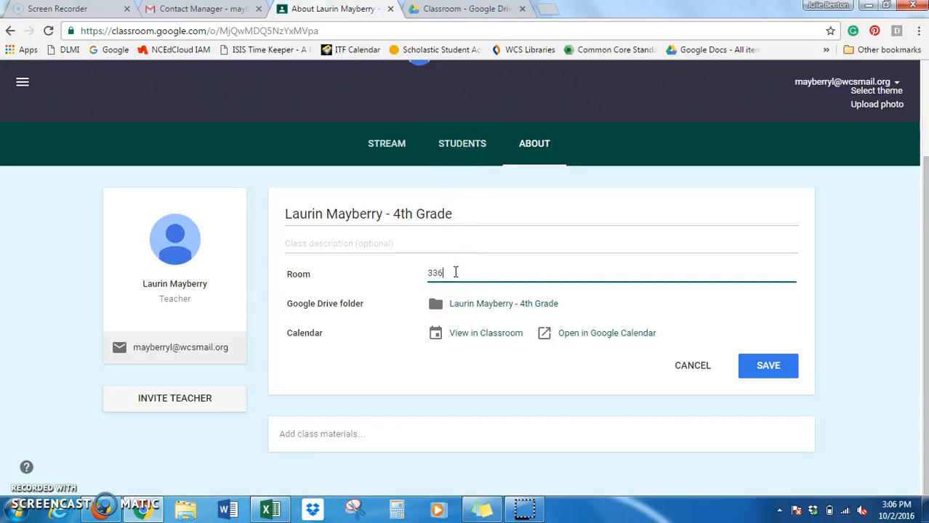
left_click(409, 361)
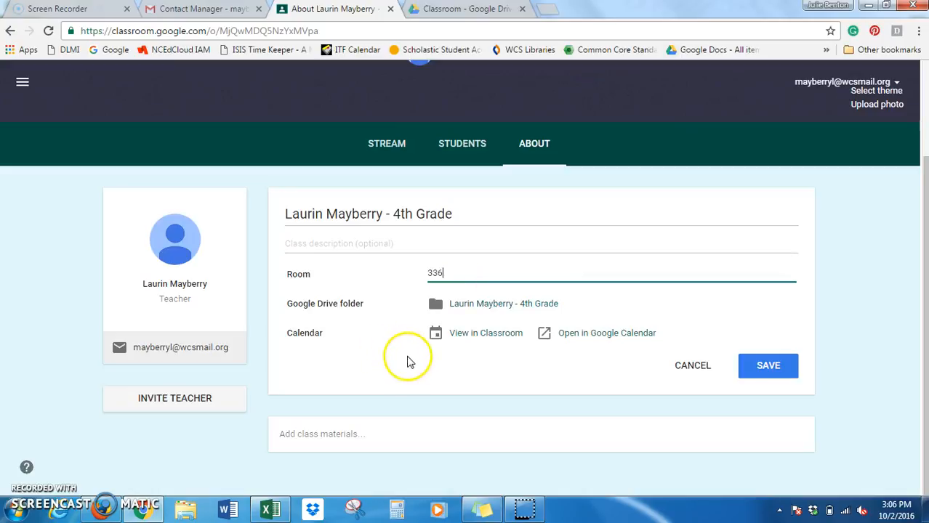
left_click(768, 366)
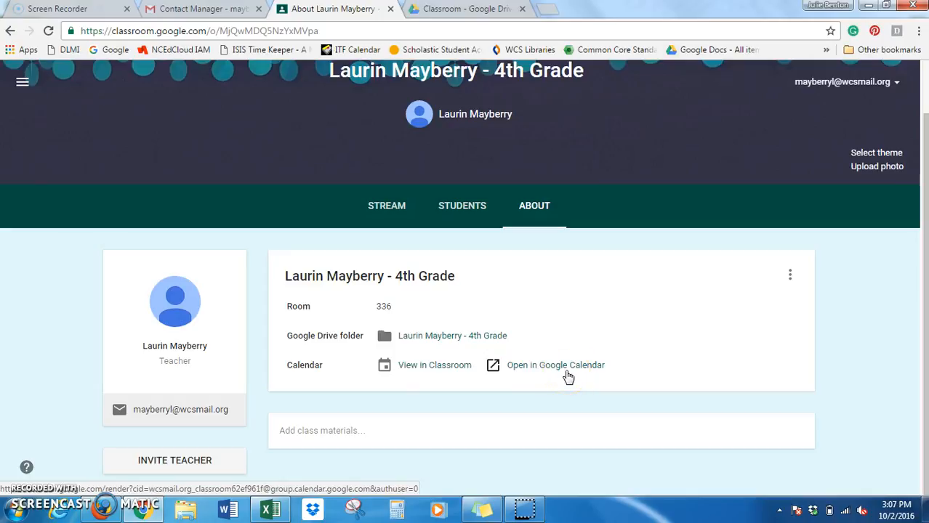
- Open Google Calendar in a new browser tab and dismiss the "What's new in Google Calendar" notice
left_click(545, 12)
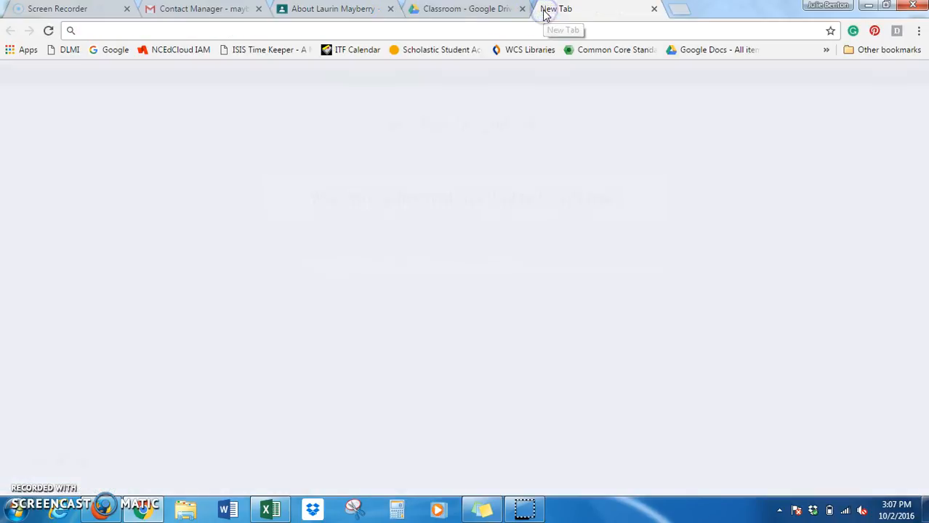
type("ca")
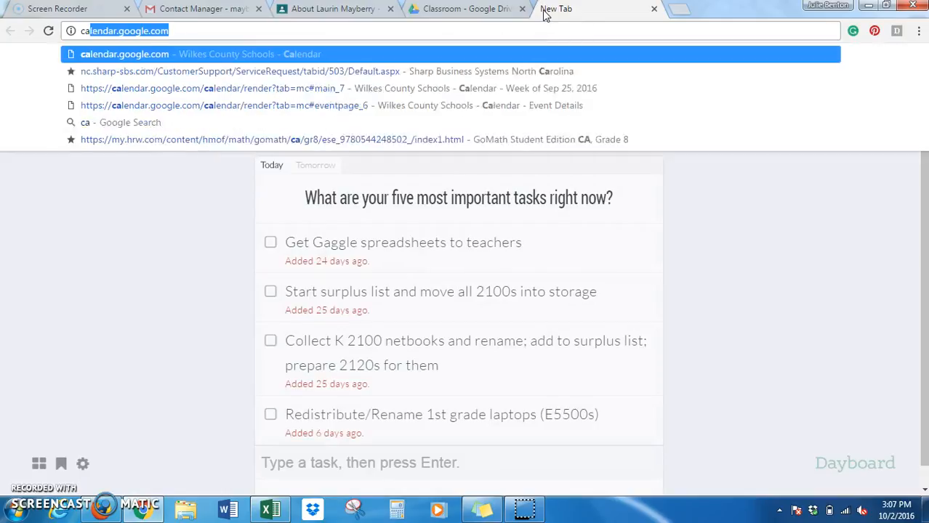
type("len")
key("Return")
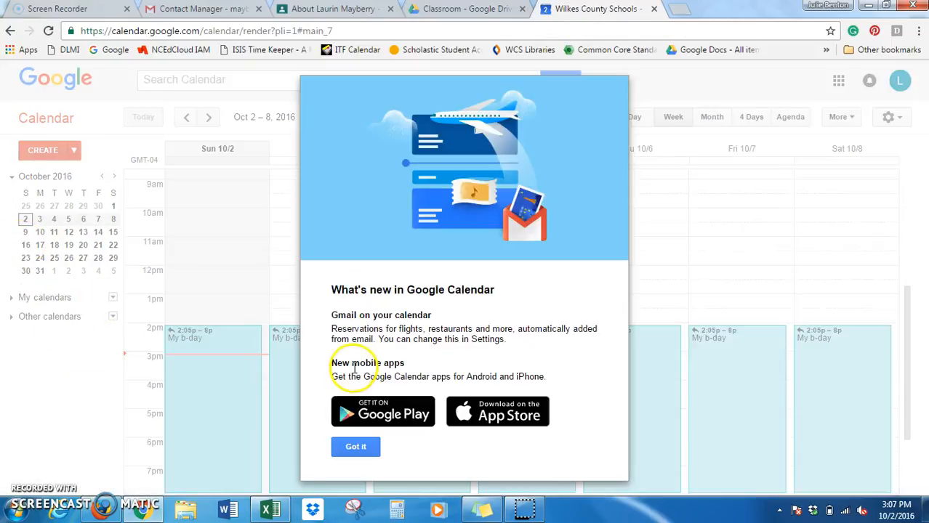
left_click(352, 453)
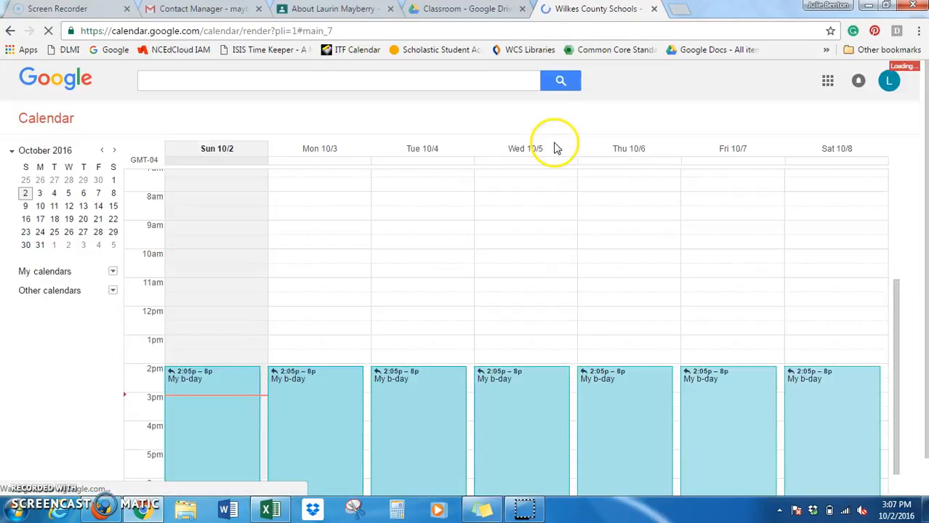
- Expand the My calendars list to examine the 4th Grade class calendar
left_click(113, 298)
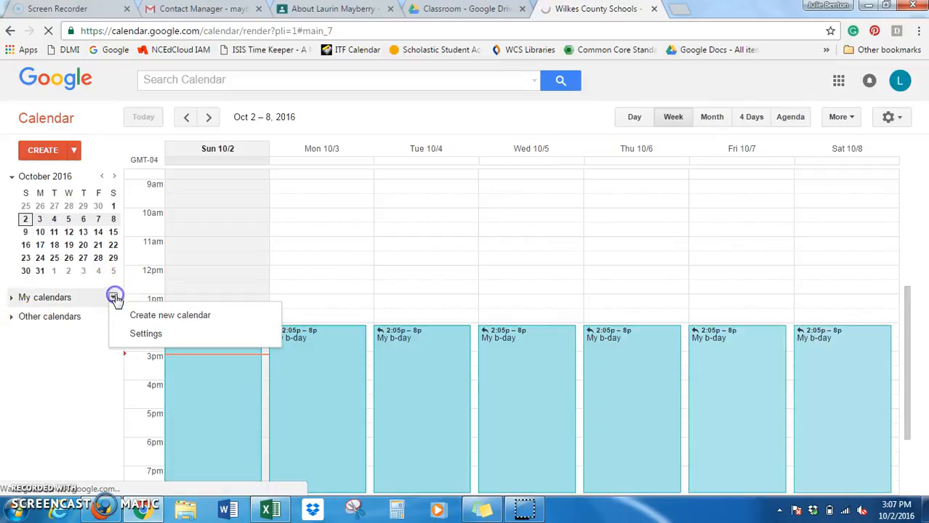
left_click(114, 298)
left_click(114, 298)
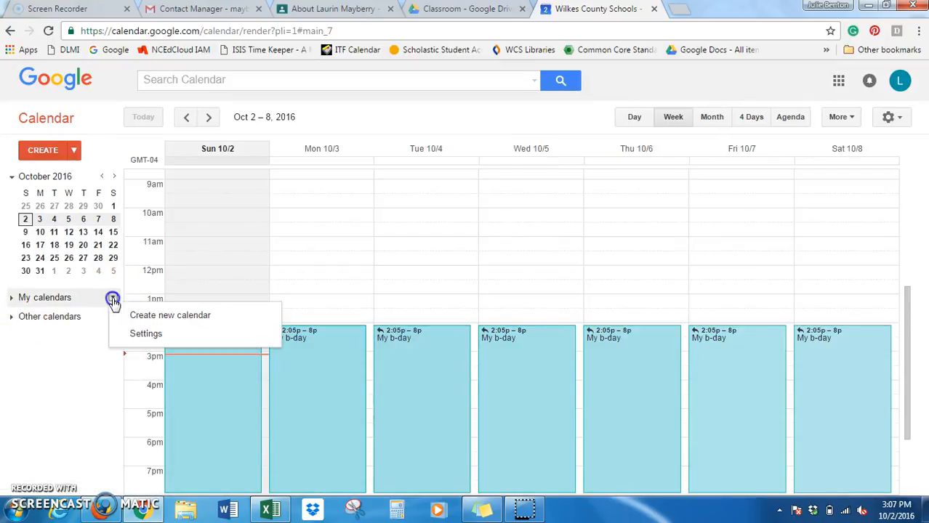
left_click(14, 297)
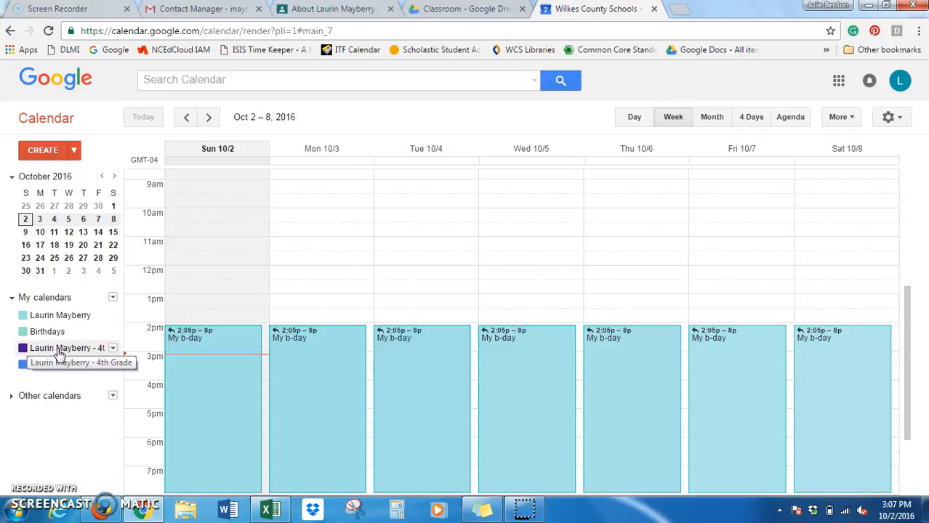
- Return to the Classroom About page and start a new class materials entry titled "Important Links for our Class"
left_click(466, 10)
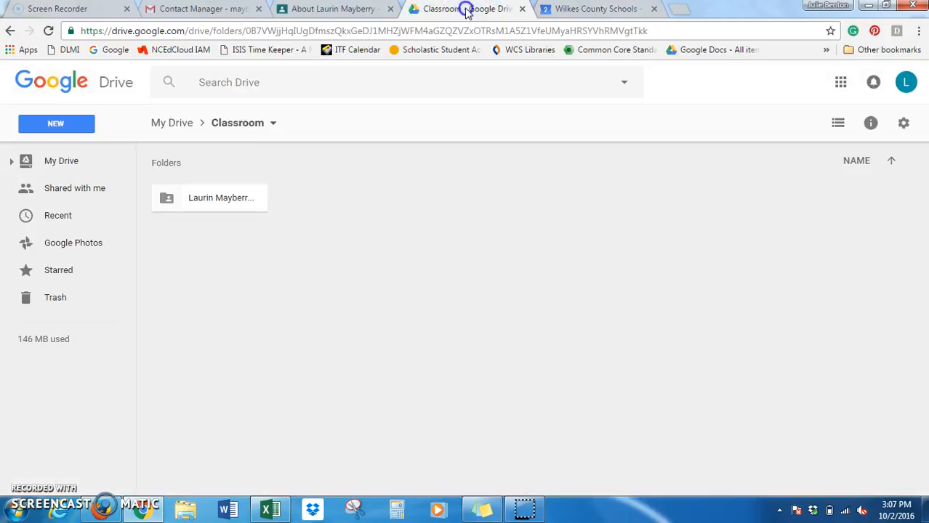
left_click(338, 13)
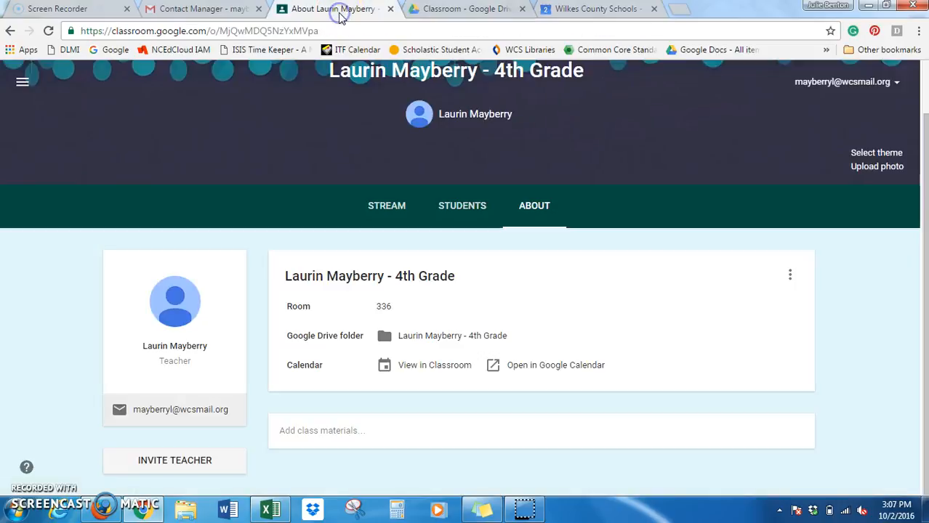
left_click_drag(926, 167, 926, 168)
left_click(321, 441)
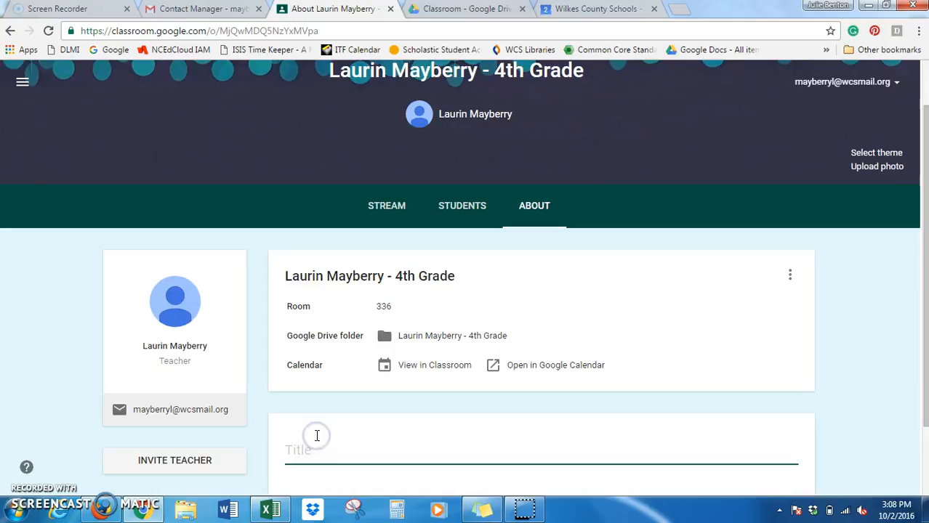
type("Important ")
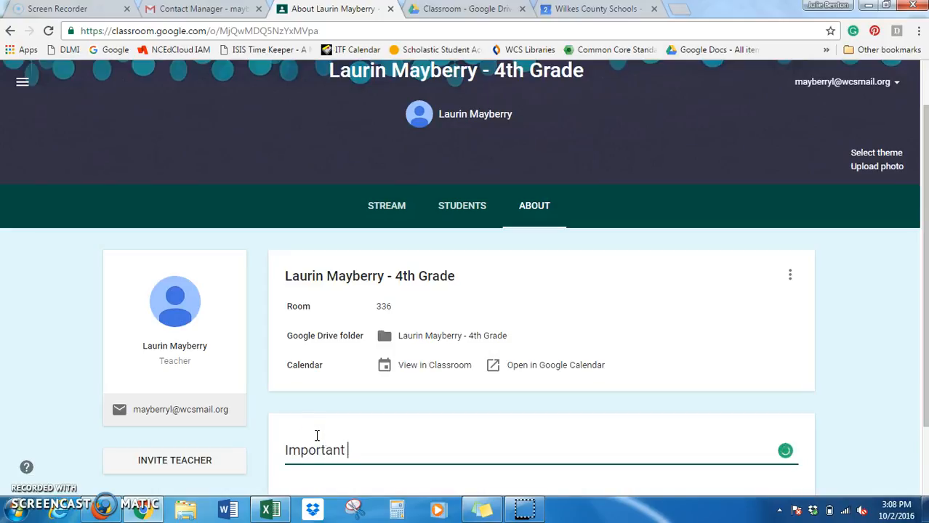
type("Links for ")
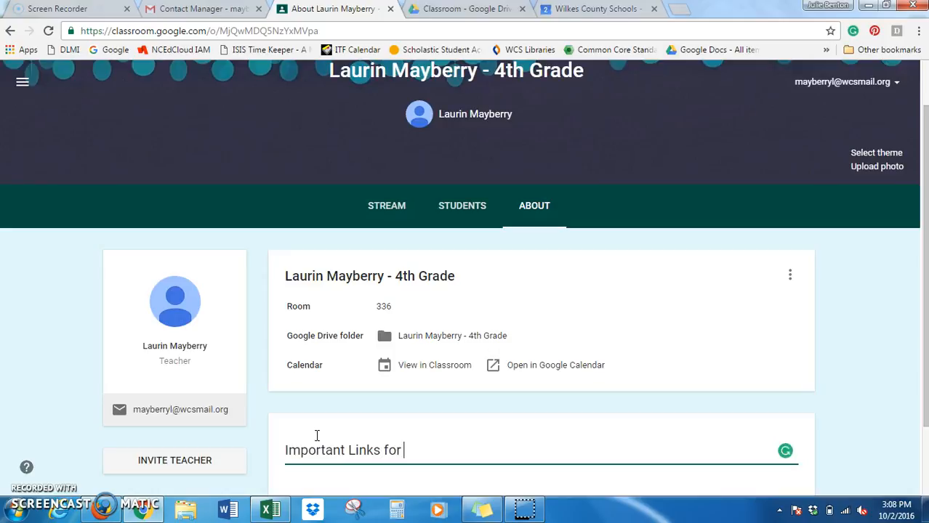
type("our Class")
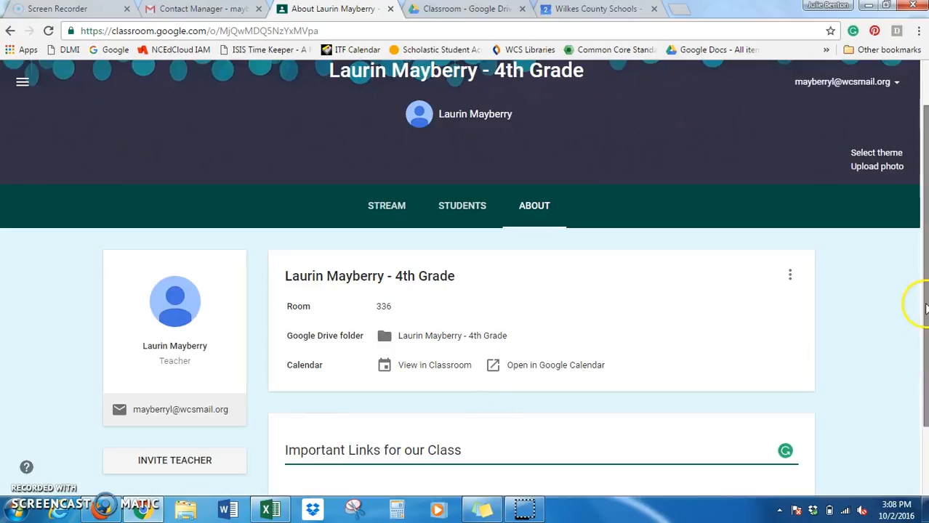
scroll(912, 301, "down", 1)
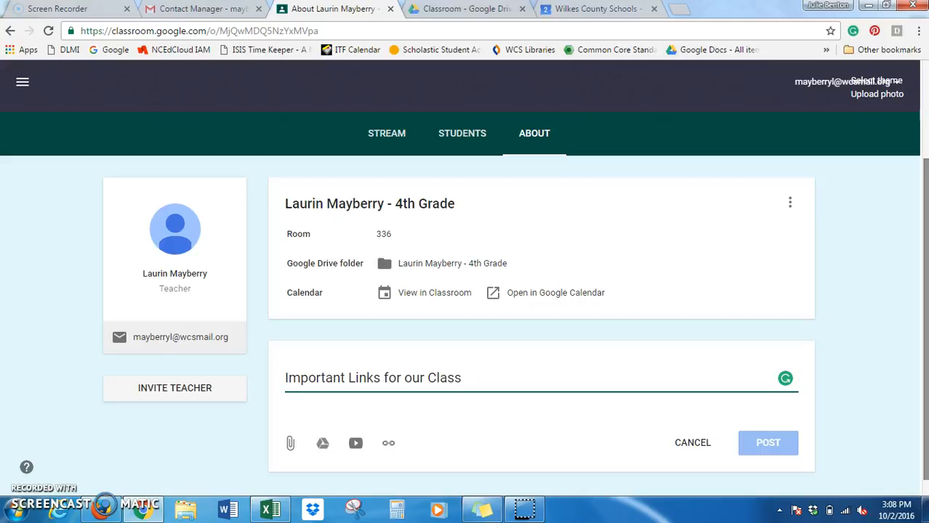
- Switch to Firefox and copy the RapidIdentity link address from the other class's "Important Links for our Class" section
left_click(102, 509)
scroll(465, 290, "down", 5)
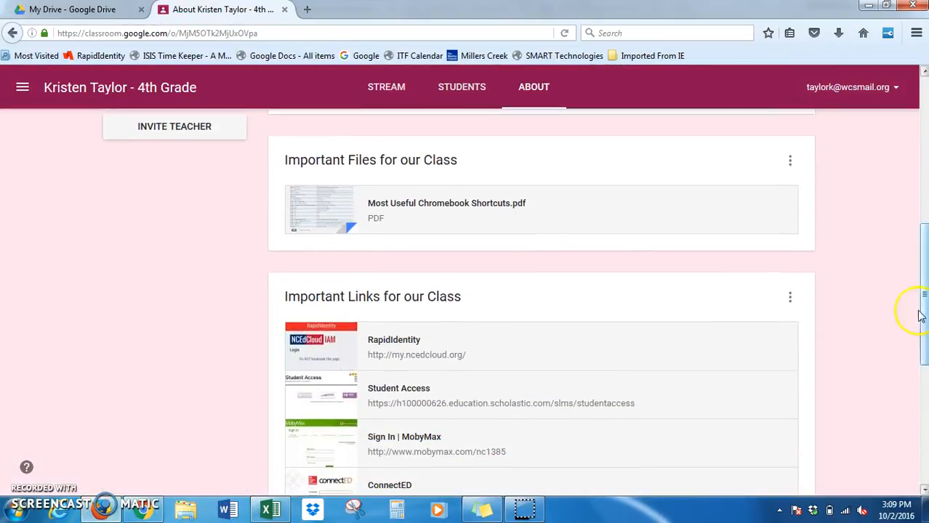
right_click(407, 347)
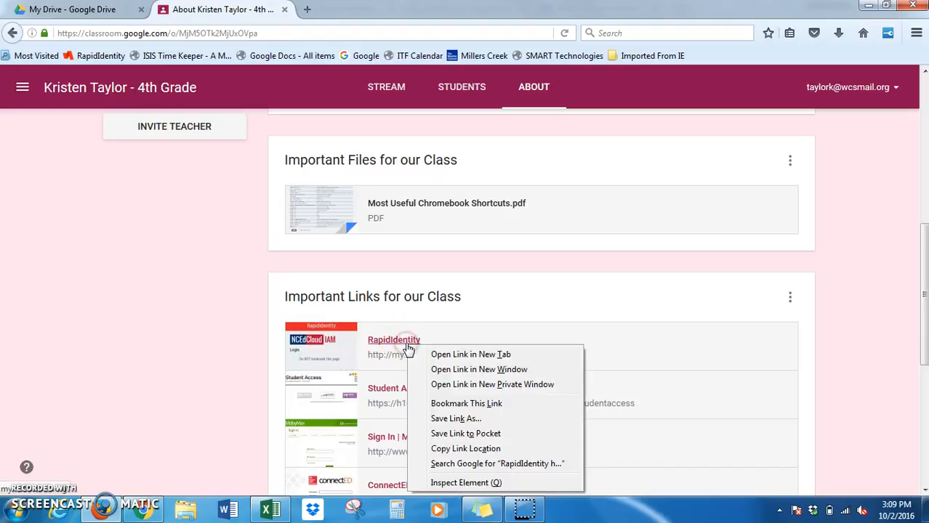
left_click(451, 449)
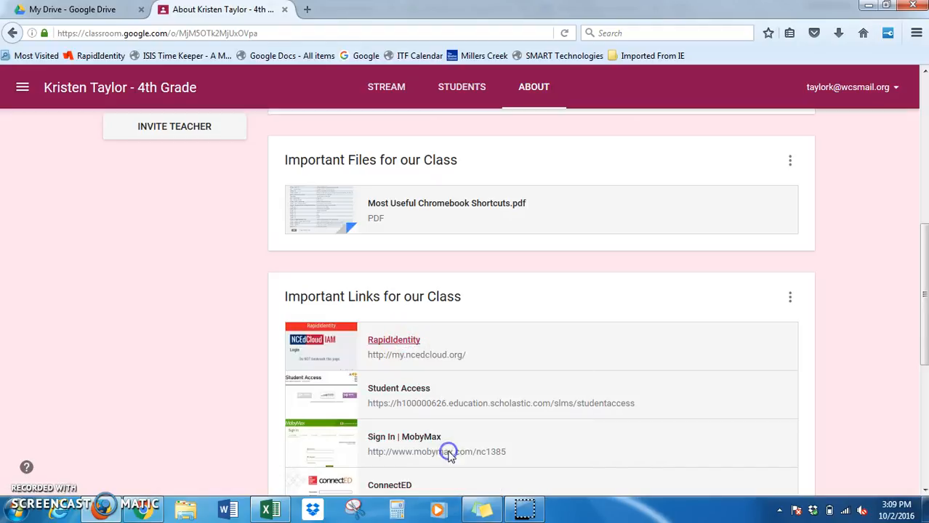
left_click(136, 510)
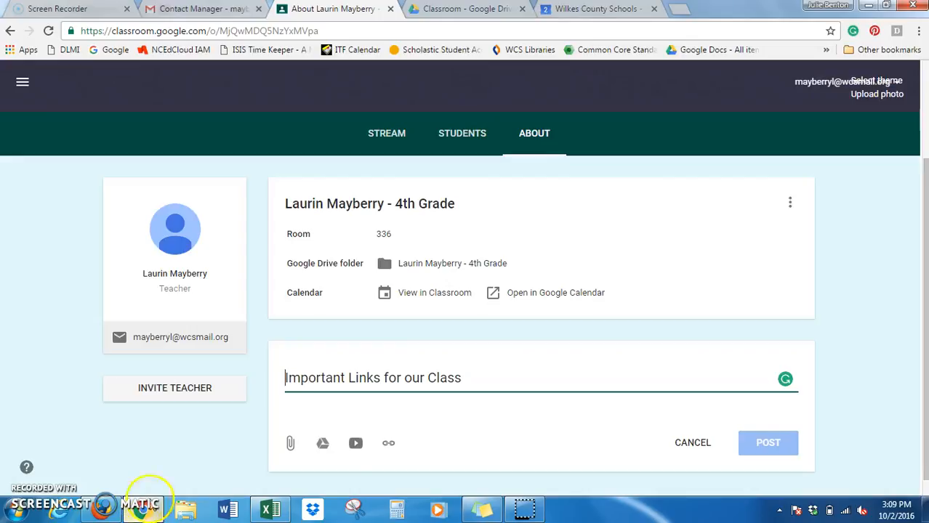
left_click(390, 446)
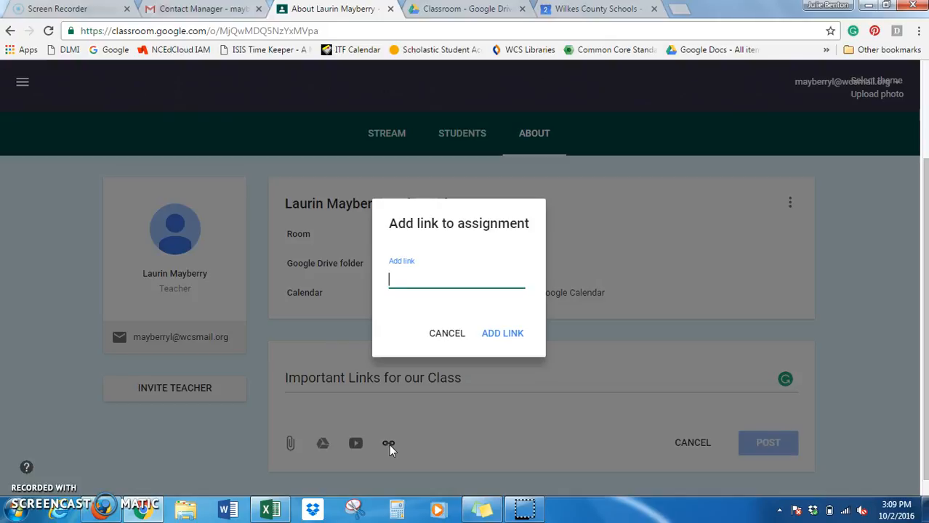
key("ctrl+v")
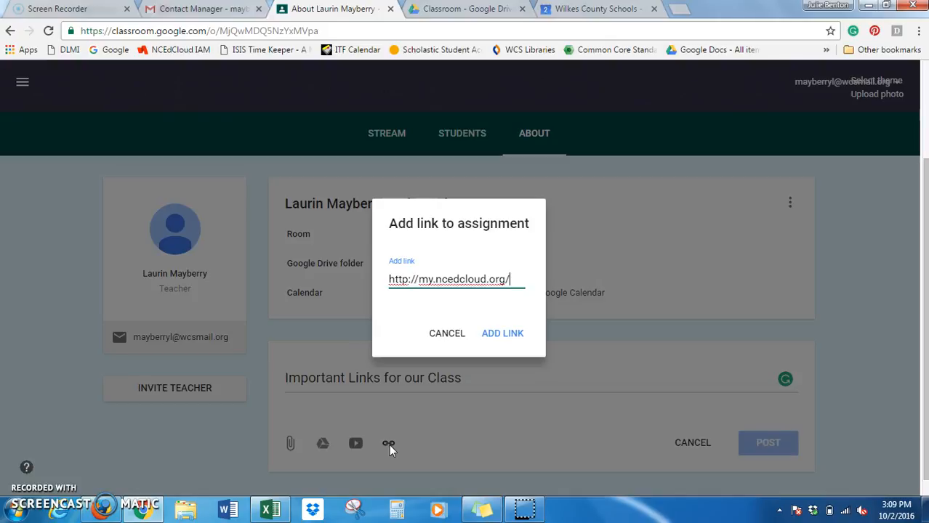
left_click(512, 336)
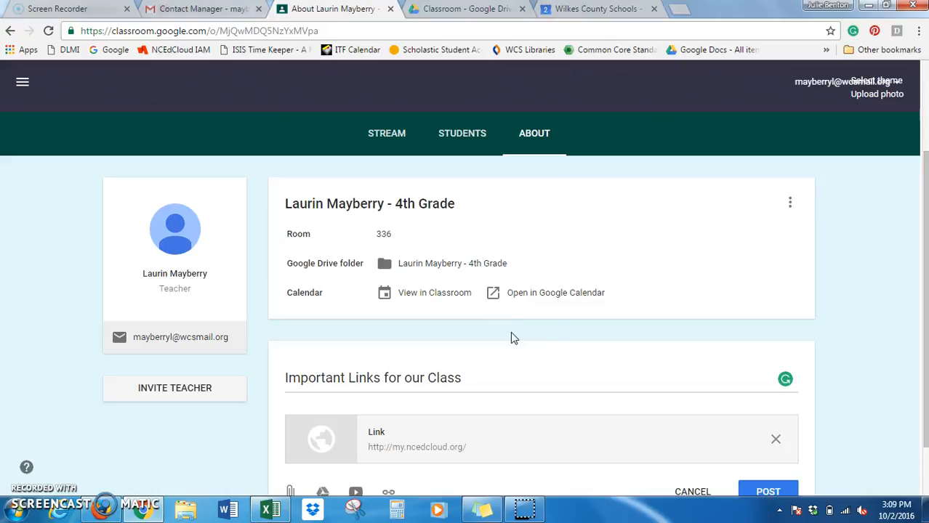
- Copy the Student Access link address from the other class's About page in Firefox and return to the materials entry in Chrome
scroll(920, 246, "down", 1)
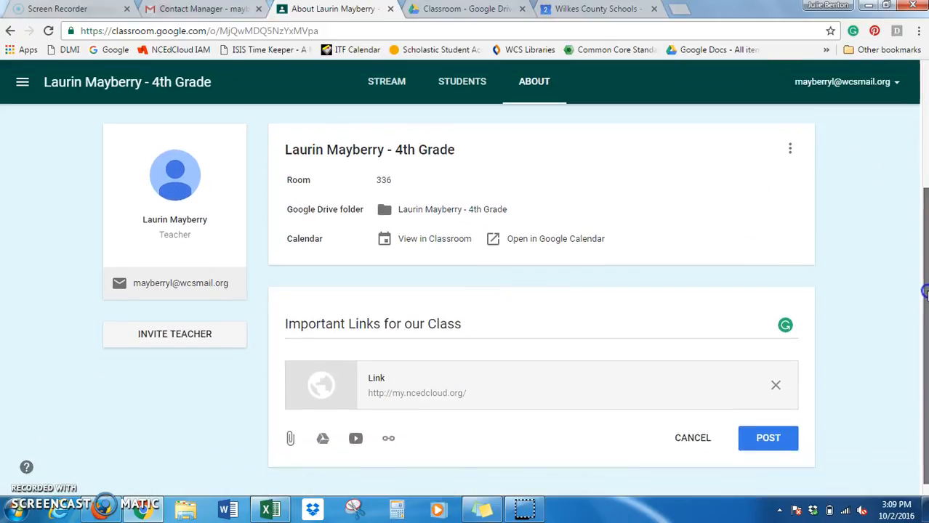
left_click(388, 428)
left_click(104, 510)
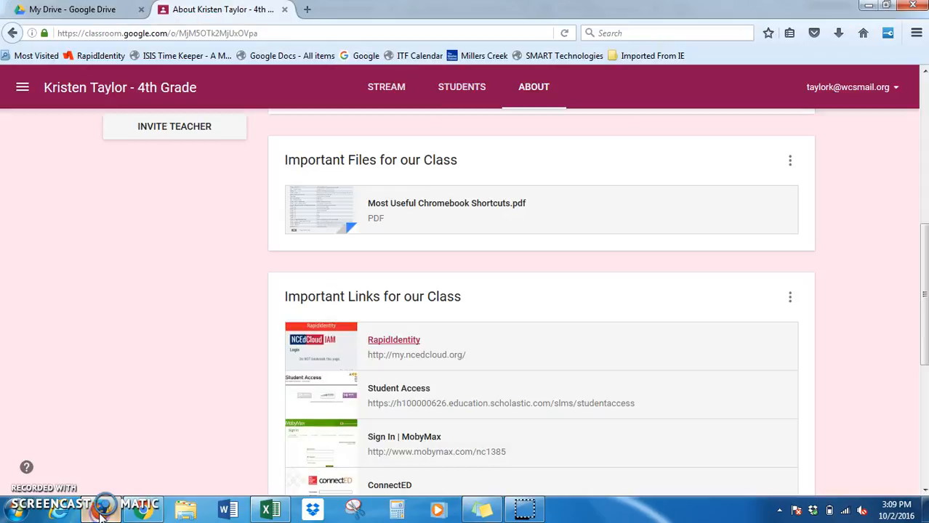
right_click(409, 389)
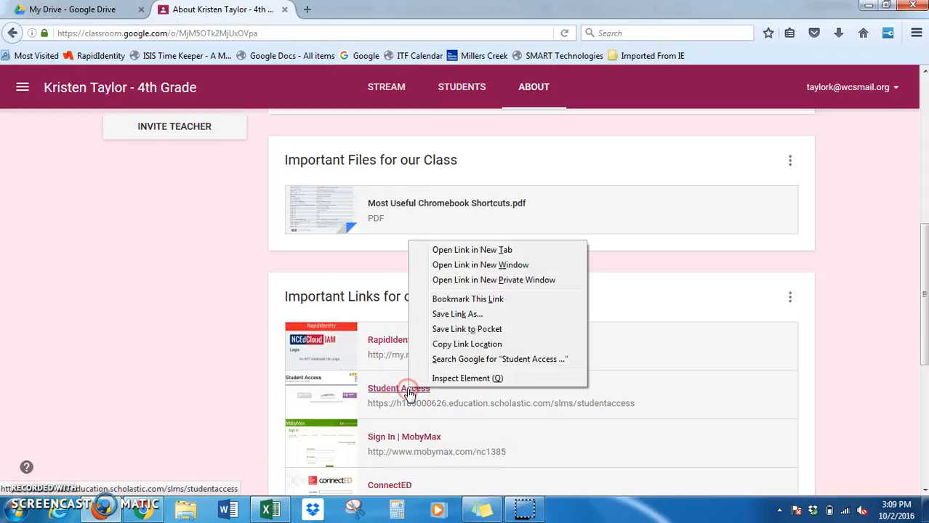
left_click(456, 343)
left_click(145, 506)
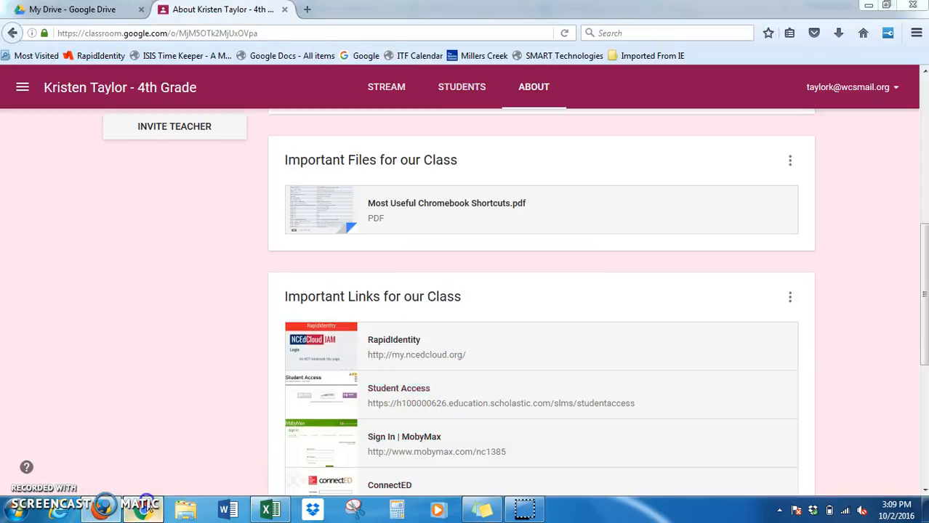
key("ctrl+v")
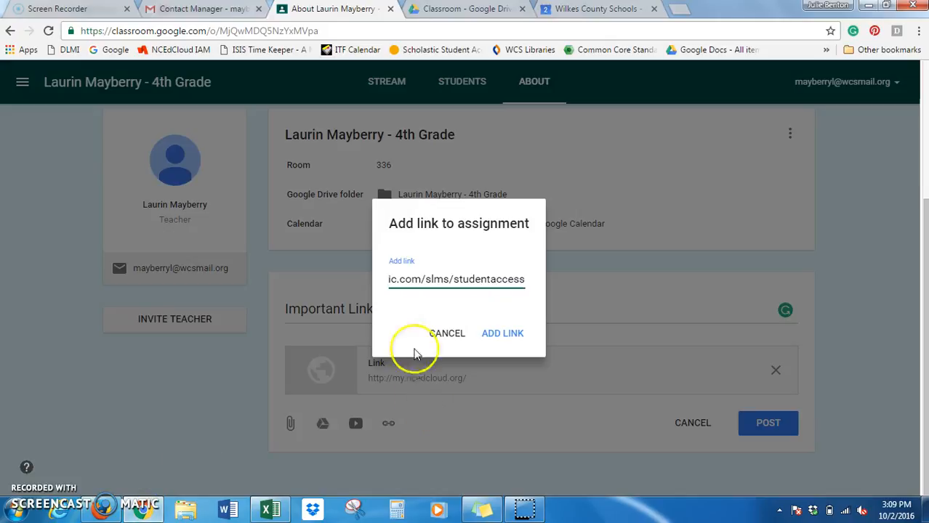
left_click(496, 330)
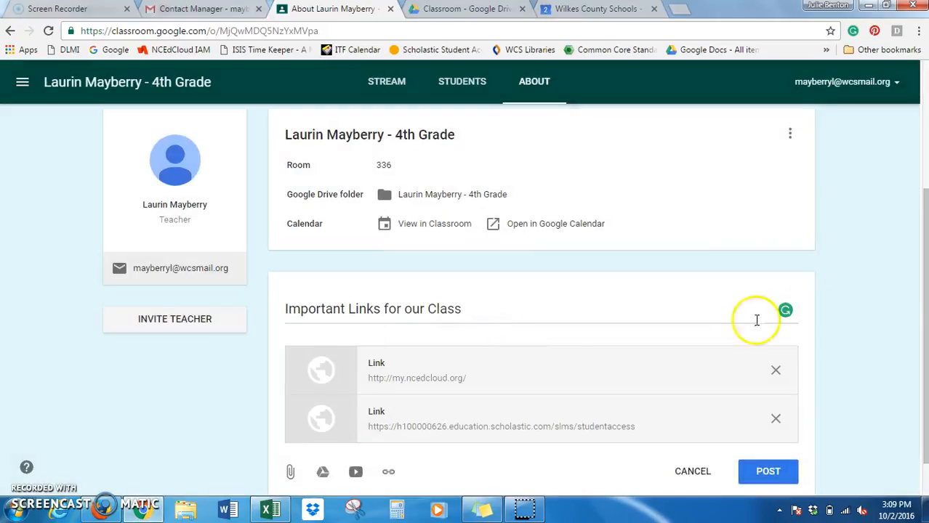
left_click_drag(924, 323, 924, 348)
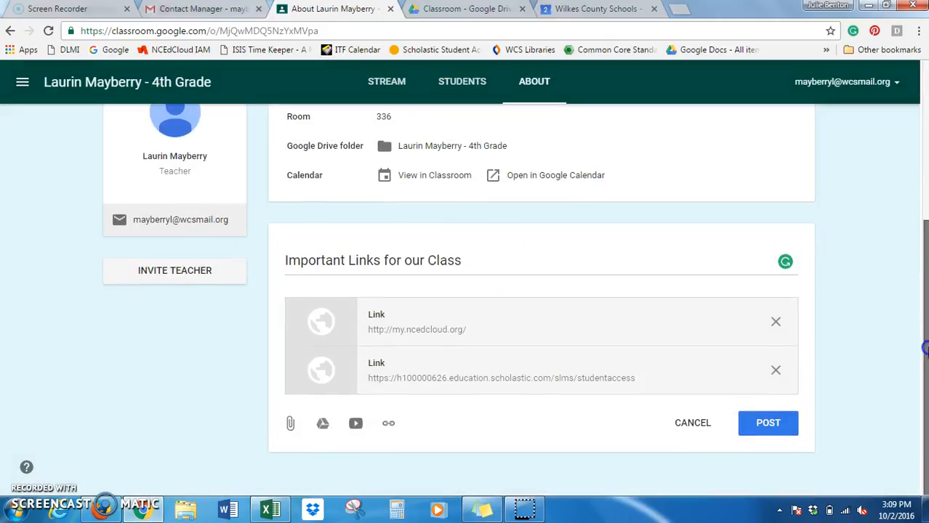
left_click(388, 423)
left_click(103, 510)
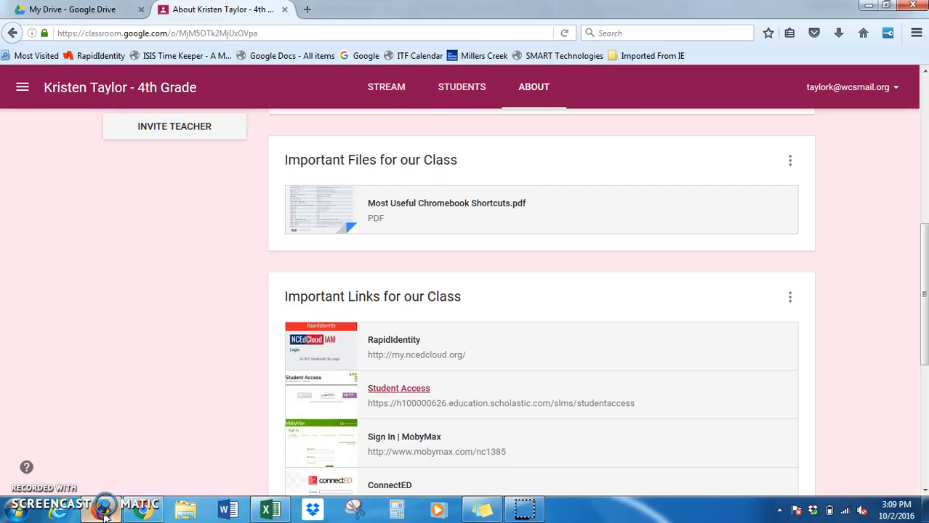
right_click(422, 442)
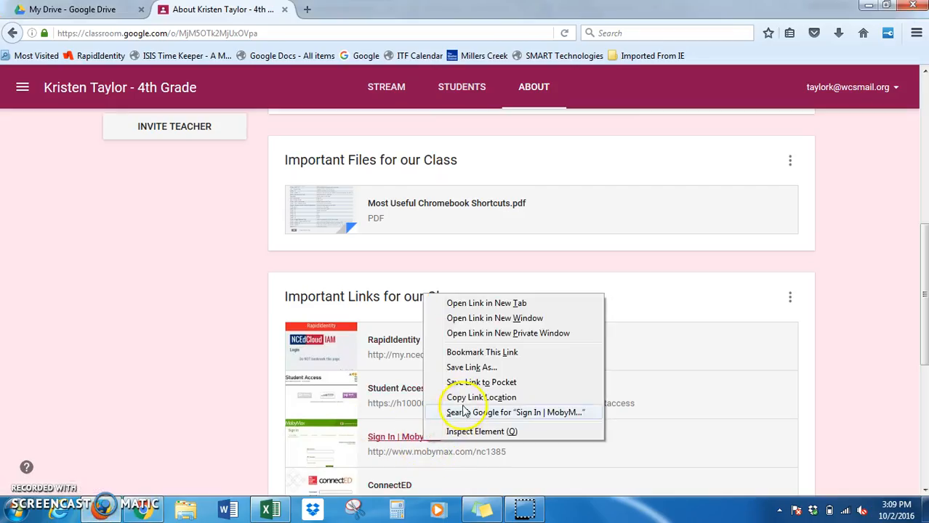
left_click(407, 395)
left_click(143, 509)
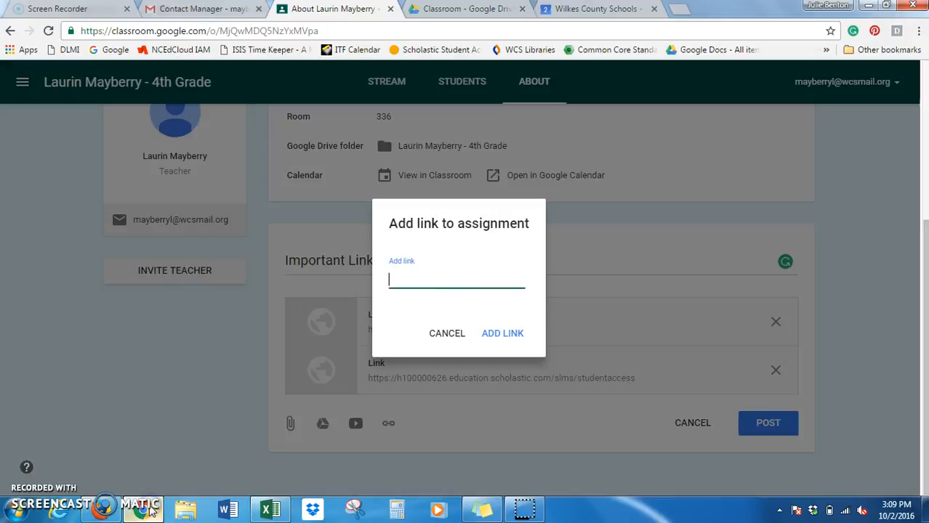
key("ctrl+v")
left_click(499, 333)
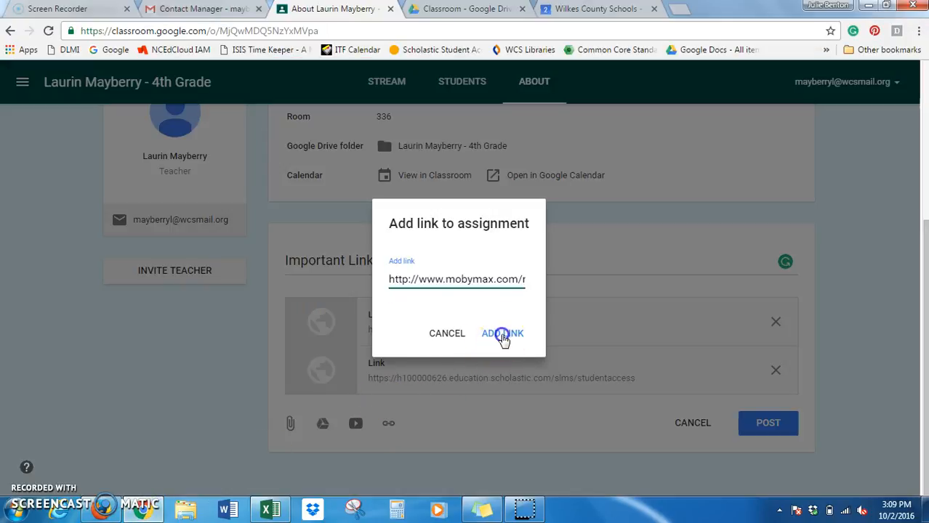
scroll(924, 282, "down", 2)
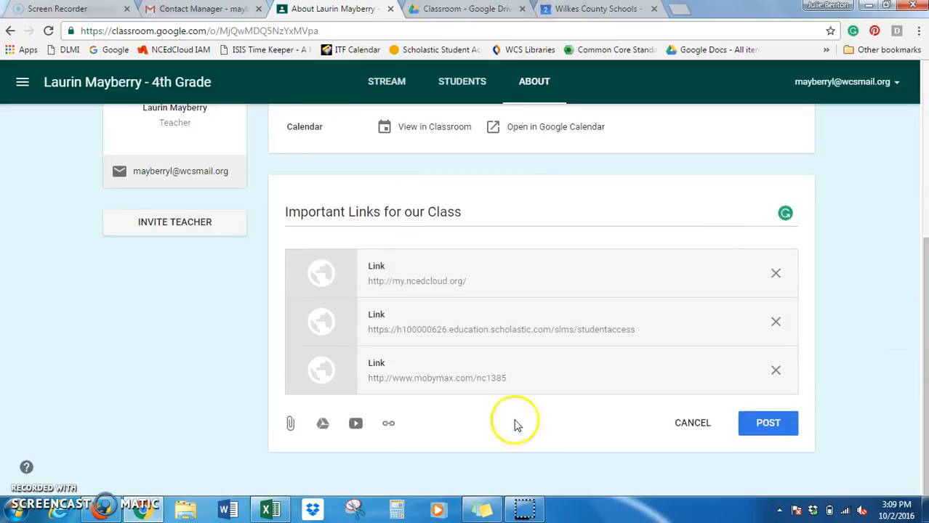
left_click(386, 424)
left_click(98, 510)
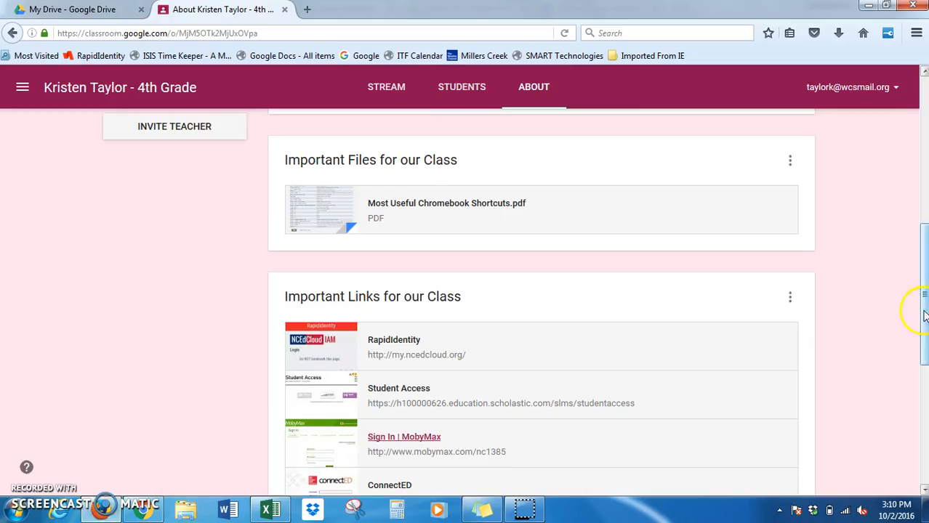
scroll(924, 314, "down", 6)
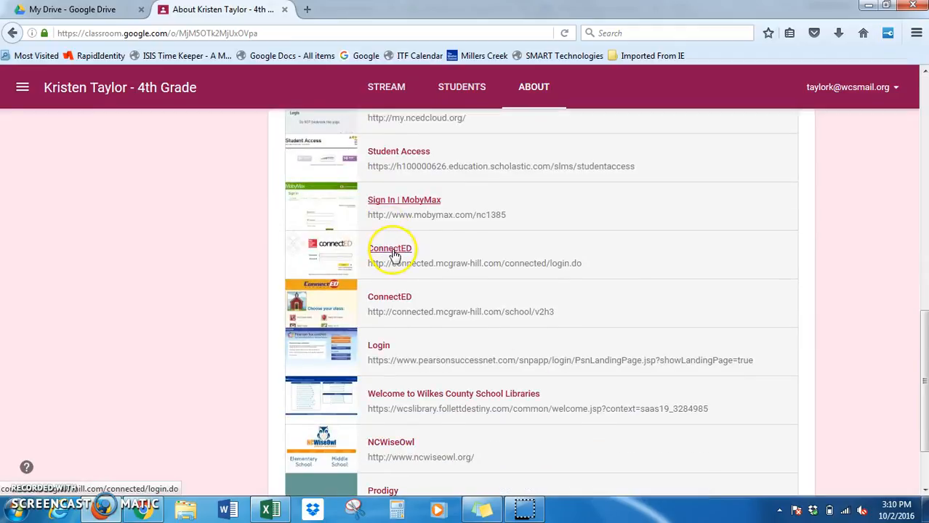
right_click(393, 254)
left_click(428, 357)
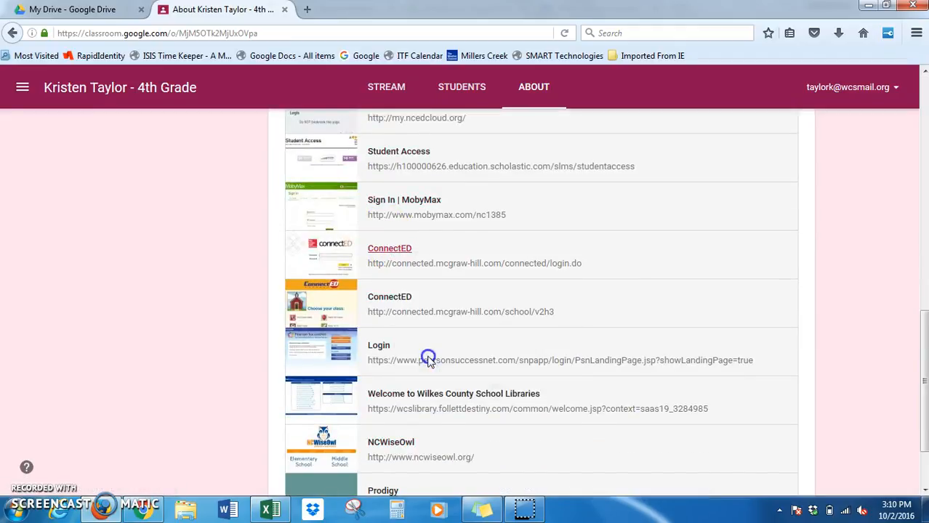
left_click(143, 511)
key("ctrl+v")
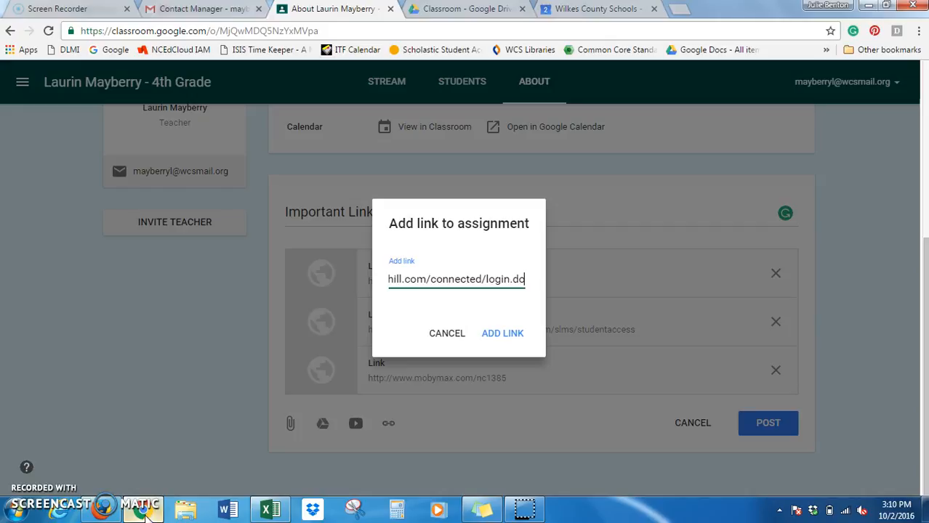
left_click(502, 334)
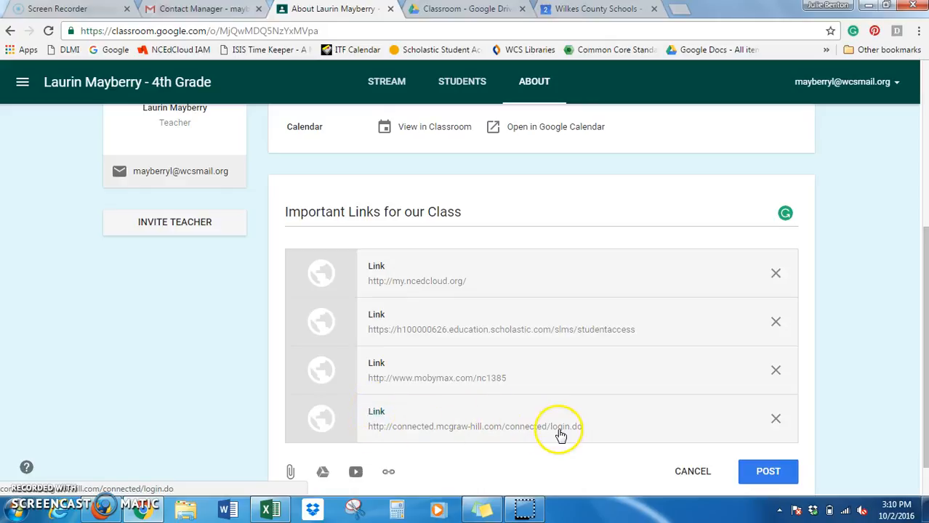
left_click(106, 507)
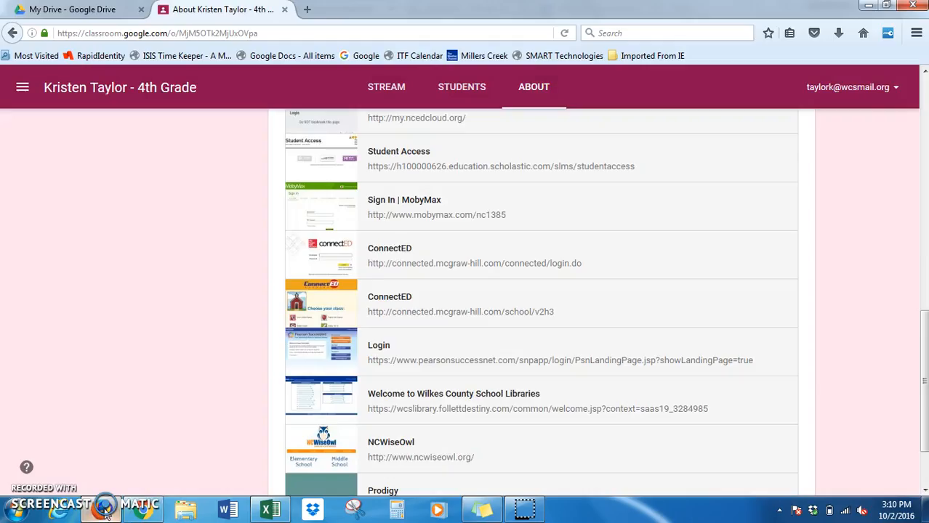
right_click(385, 294)
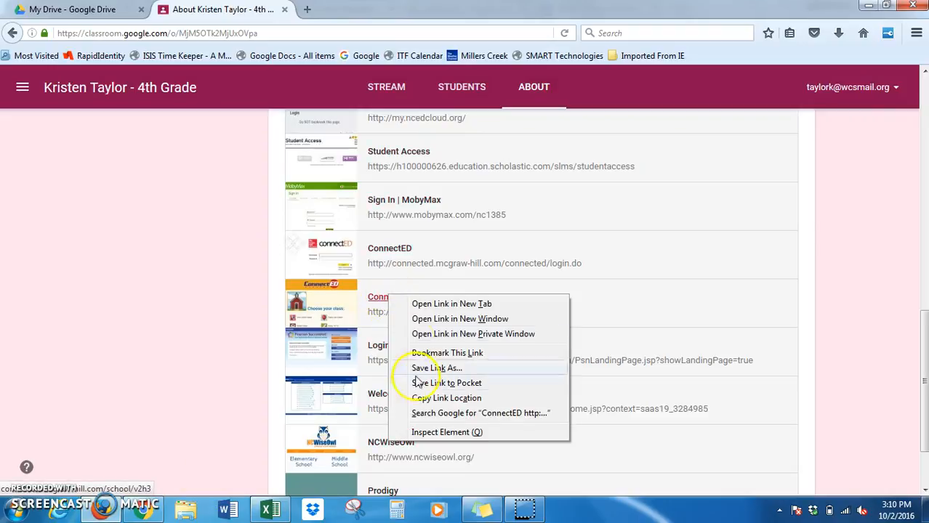
left_click(417, 396)
left_click(144, 509)
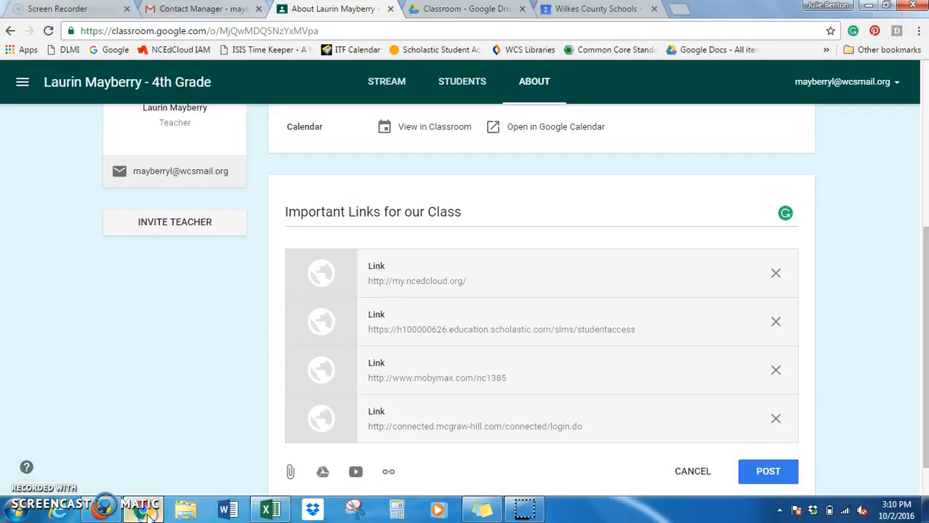
left_click(387, 471)
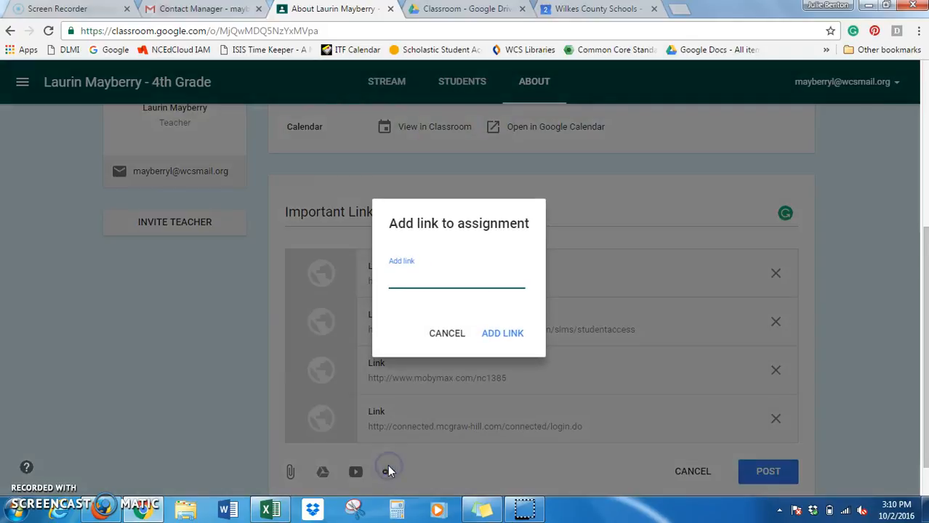
key("ctrl+v")
left_click(505, 338)
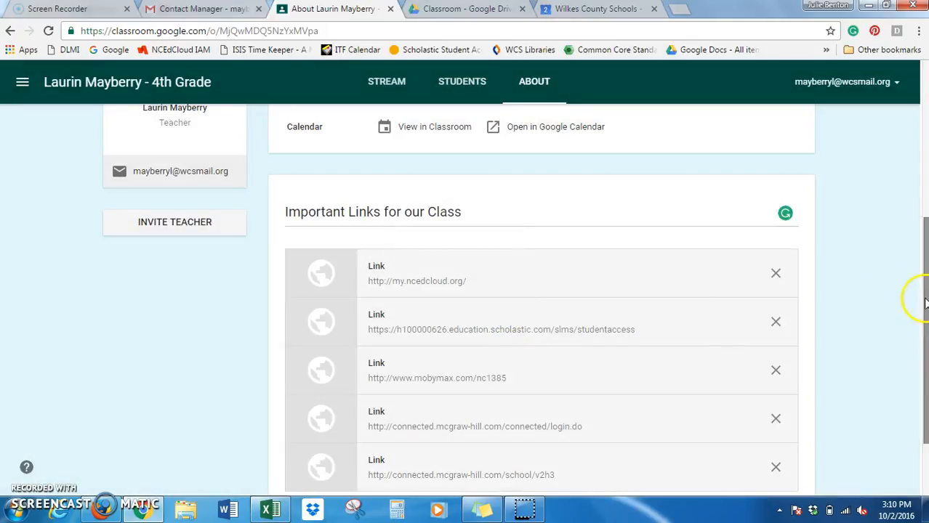
- Copy the Pearson SuccessNet "Login" link address from the other class in Firefox and add it to the materials entry in Chrome
left_click_drag(925, 303, 925, 354)
left_click(390, 424)
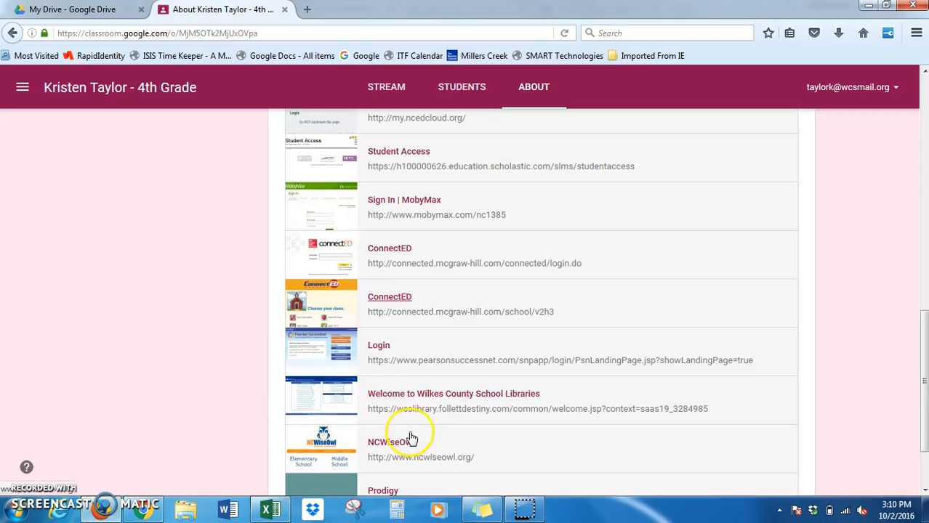
right_click(381, 346)
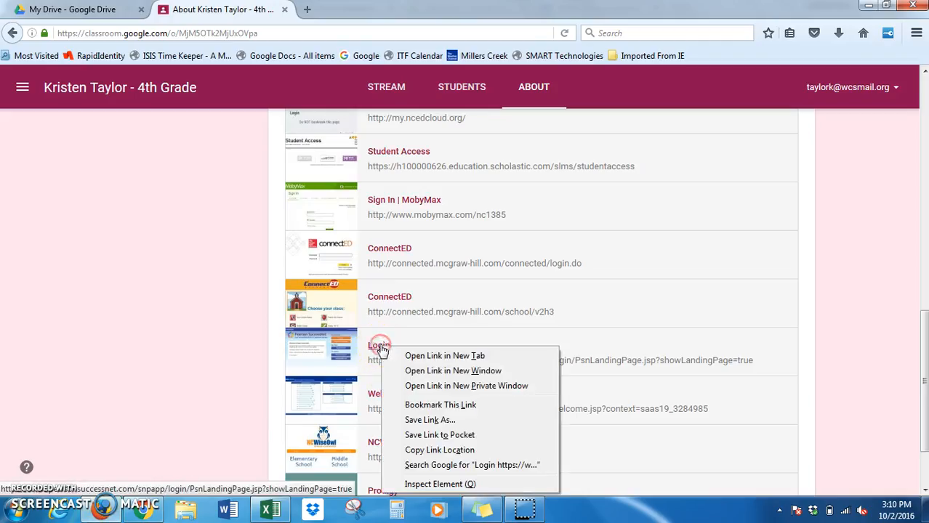
left_click(427, 451)
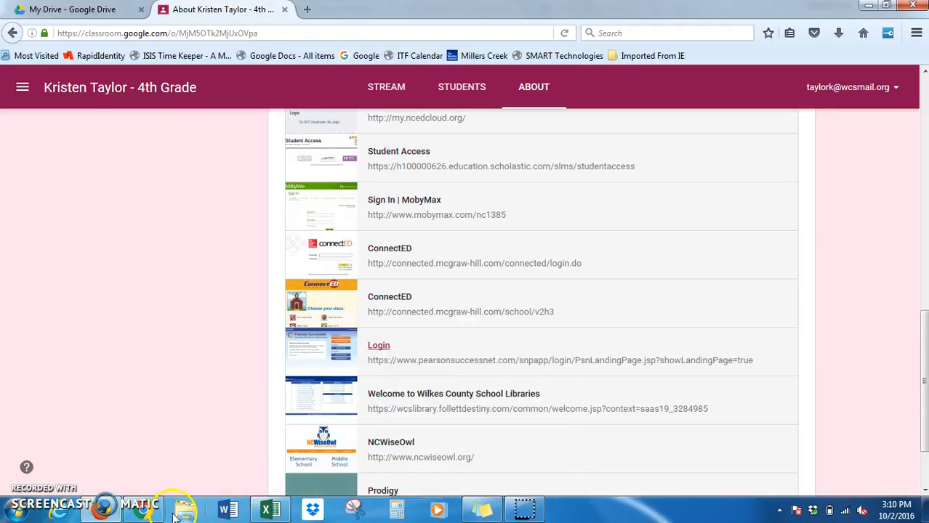
left_click(147, 512)
key("ctrl+v")
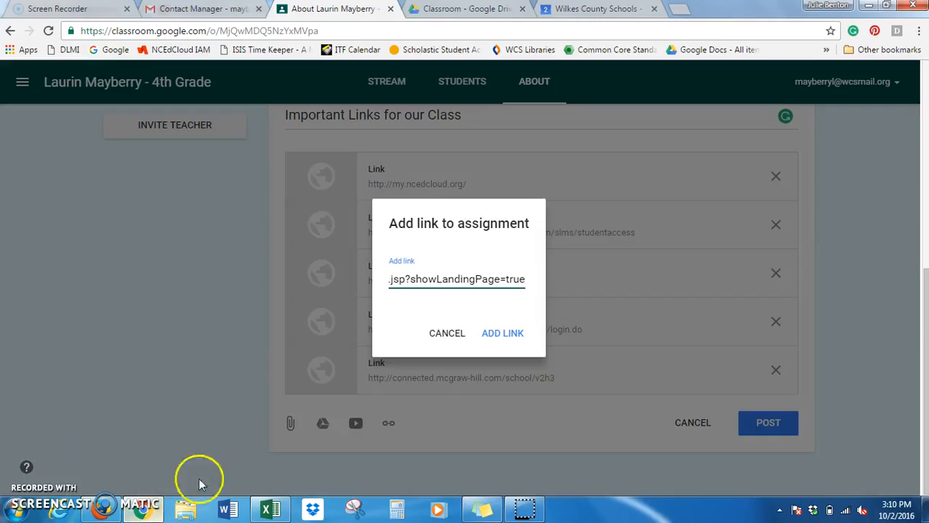
left_click(498, 336)
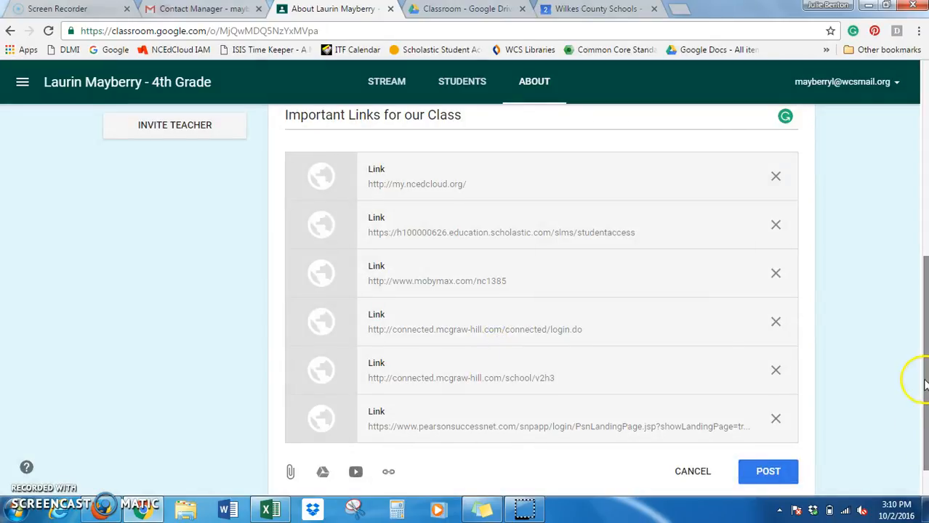
- Copy the "Welcome to Wilkes County School Libraries" link address from Firefox and add it to the materials entry in Chrome
left_click_drag(925, 385, 925, 416)
left_click(102, 510)
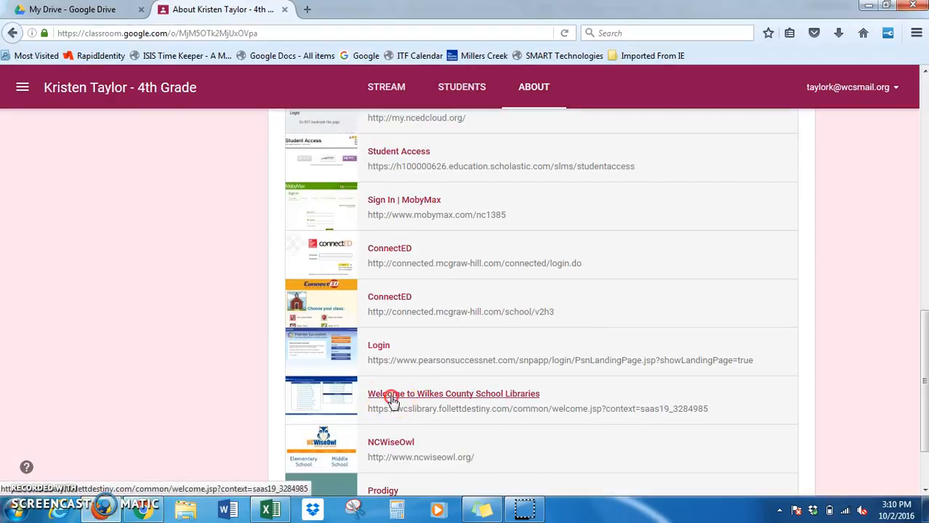
right_click(391, 401)
left_click(433, 352)
left_click(148, 510)
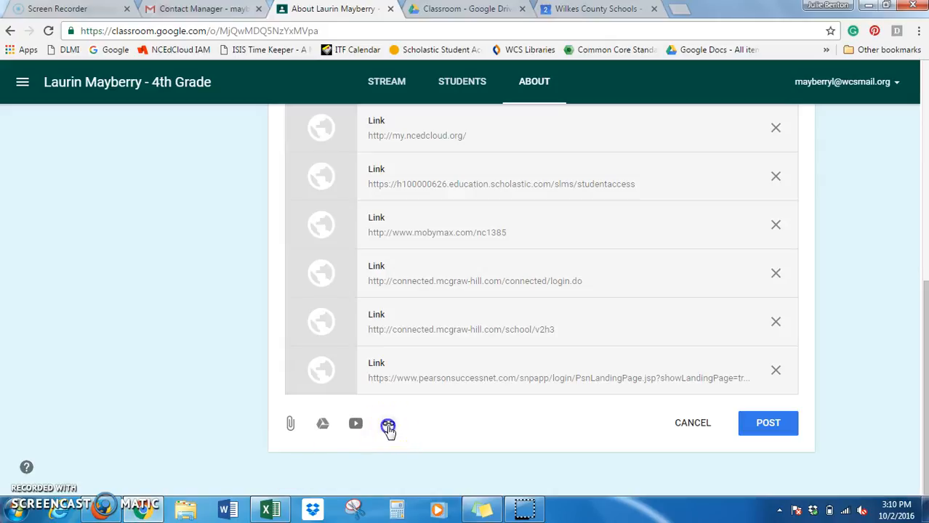
left_click(388, 427)
key("ctrl+v")
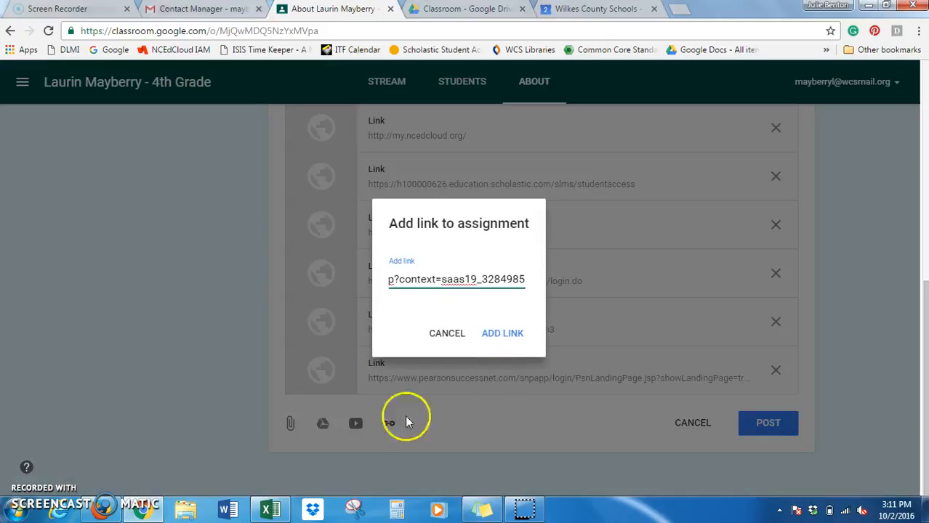
left_click(504, 334)
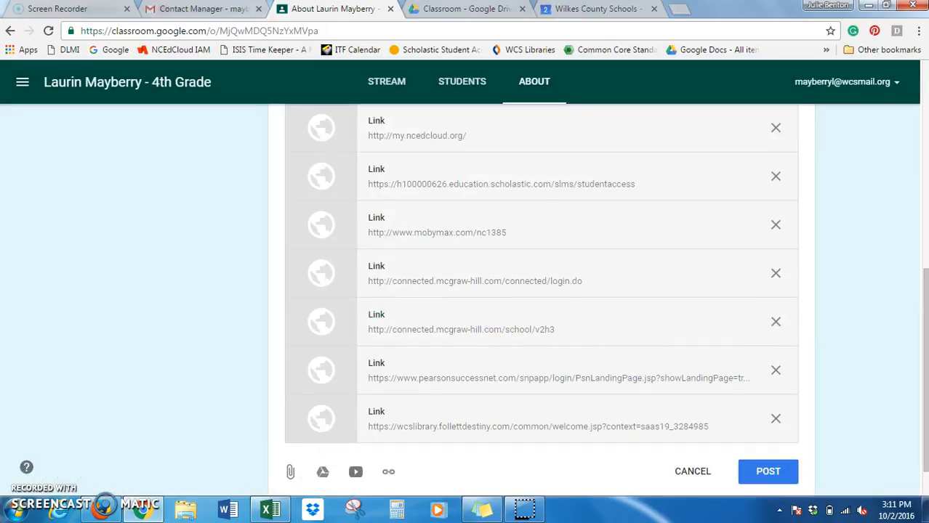
scroll(912, 311, "down", 1)
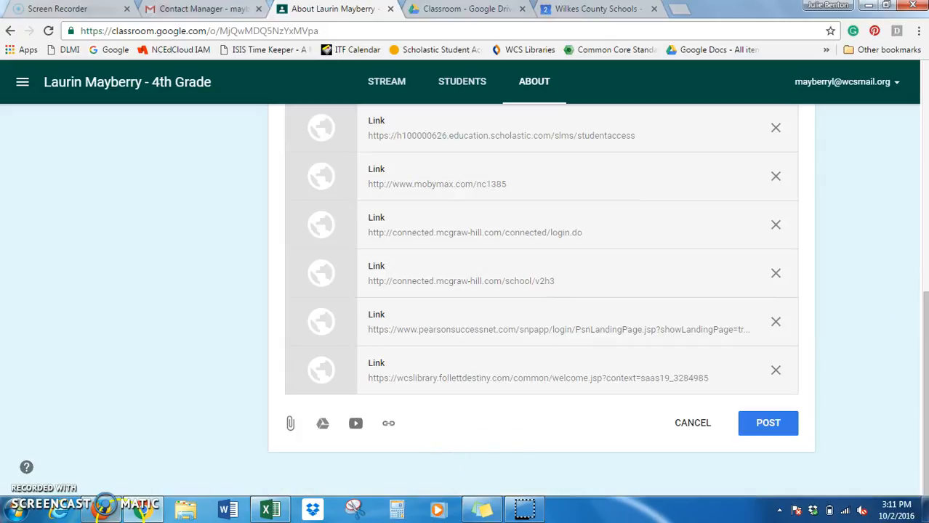
left_click(100, 512)
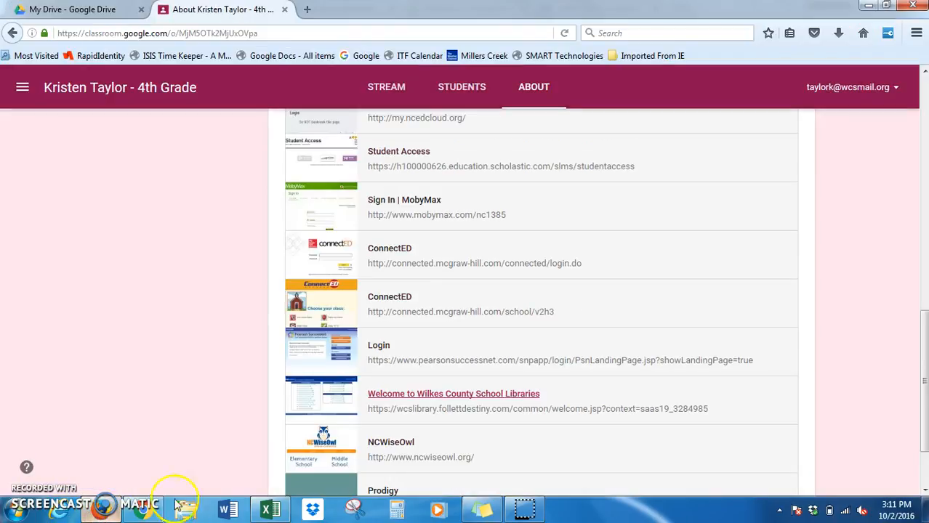
right_click(382, 442)
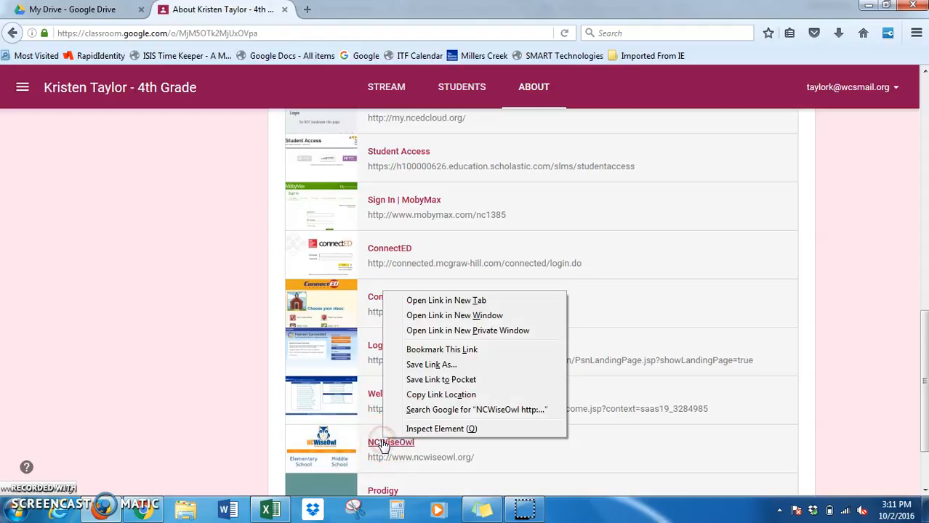
left_click(439, 395)
left_click(154, 514)
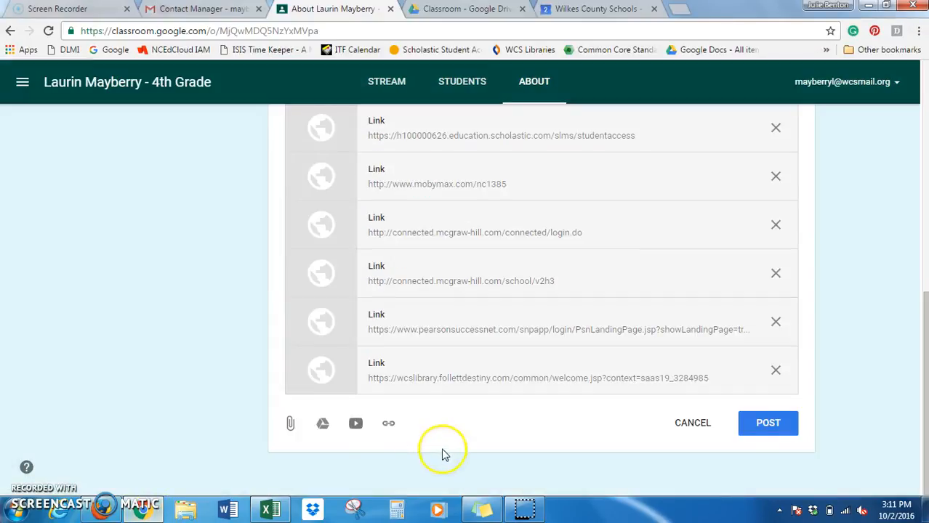
left_click(388, 424)
key("ctrl+v")
left_click(490, 334)
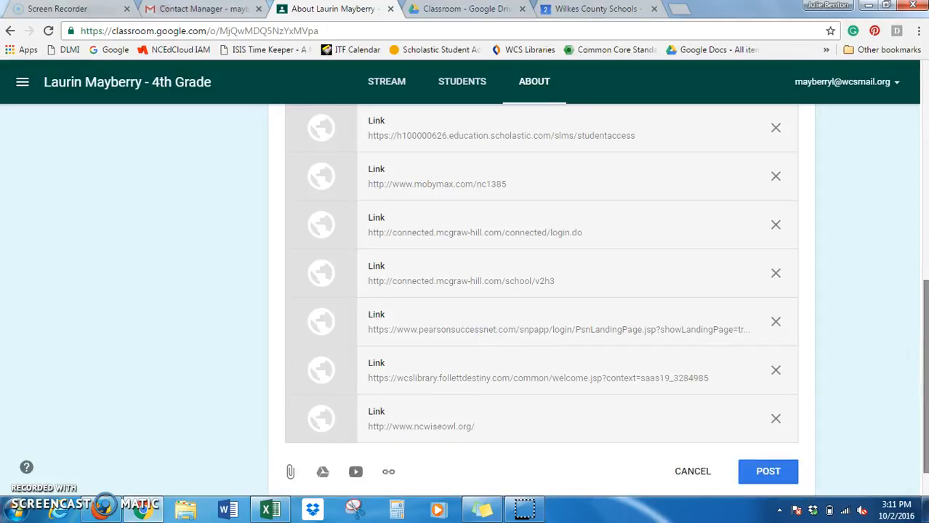
- Copy the Prodigy link address from the other class in Firefox and add it to the materials entry in Chrome
scroll(924, 356, "down", 1)
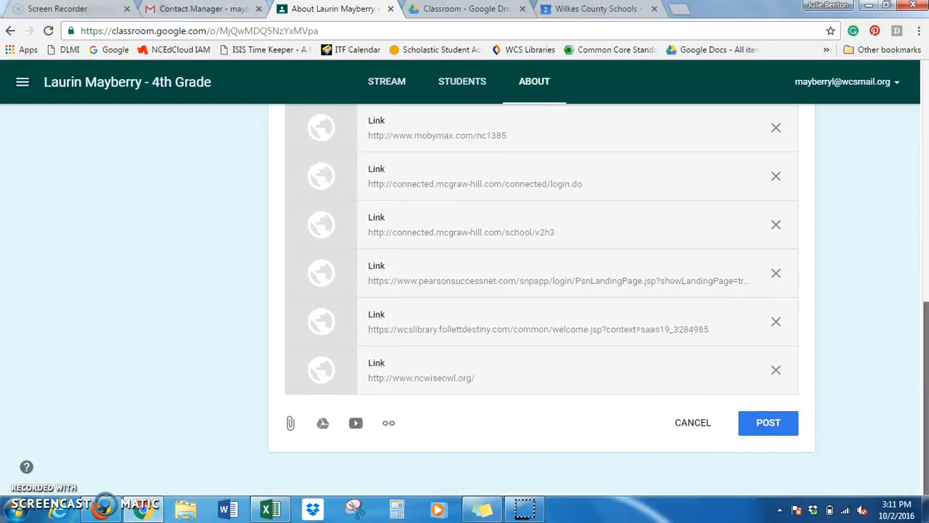
left_click(102, 510)
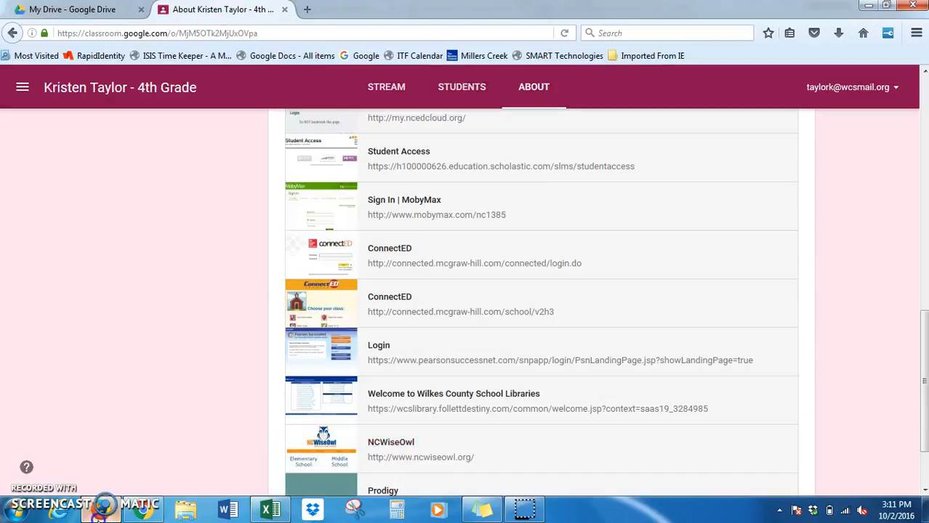
right_click(385, 486)
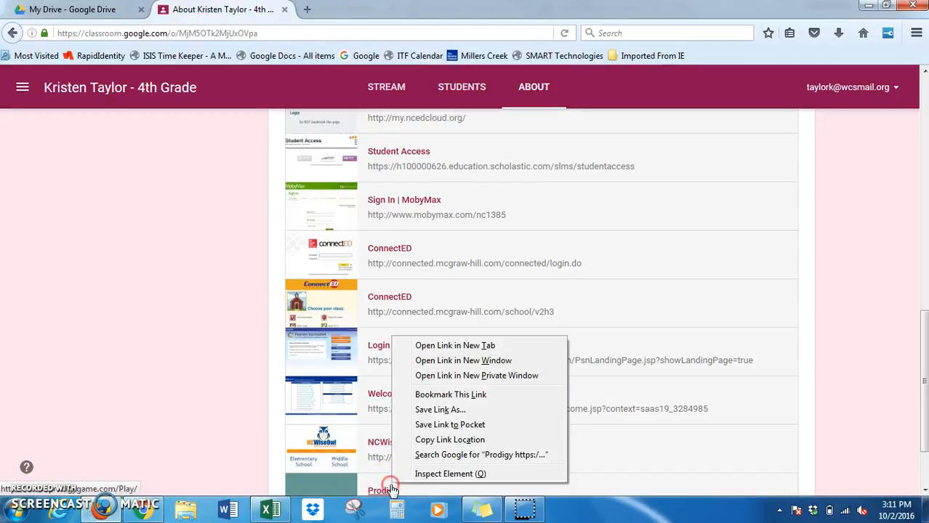
left_click(452, 441)
left_click(143, 510)
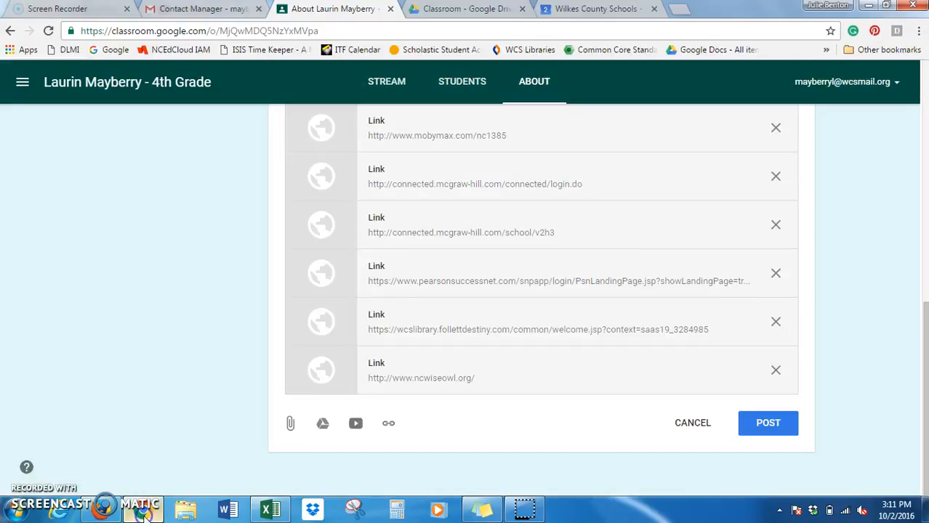
left_click(388, 424)
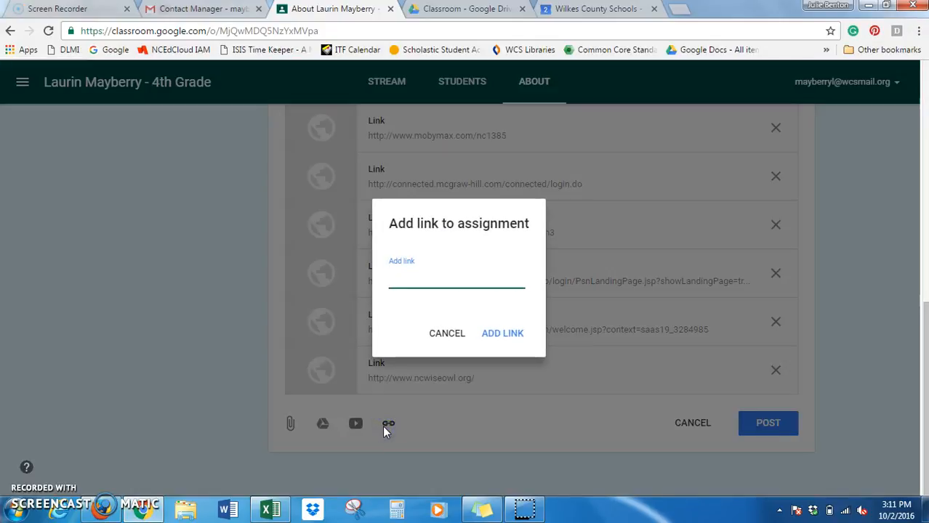
key("ctrl+v")
left_click(491, 337)
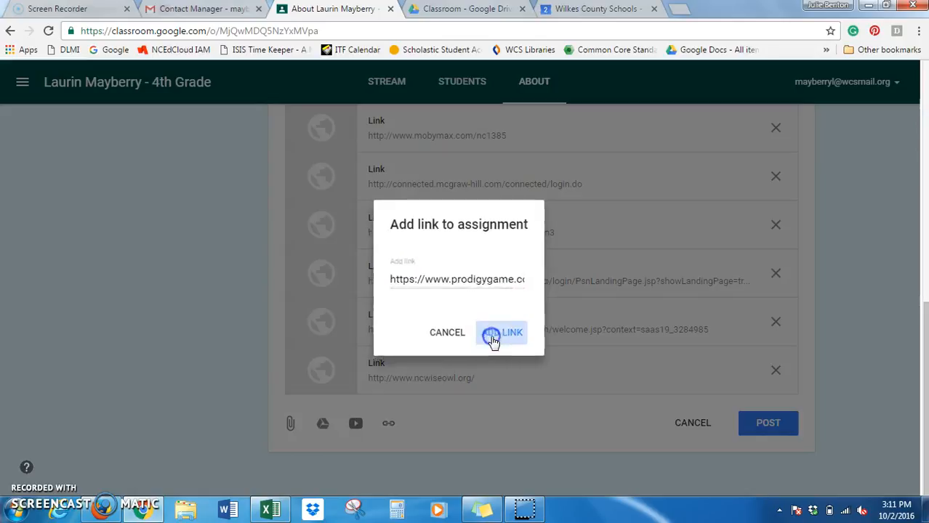
- Post the "Important Links for our Class" materials entry and look over its links on the About page
left_click_drag(927, 447, 924, 469)
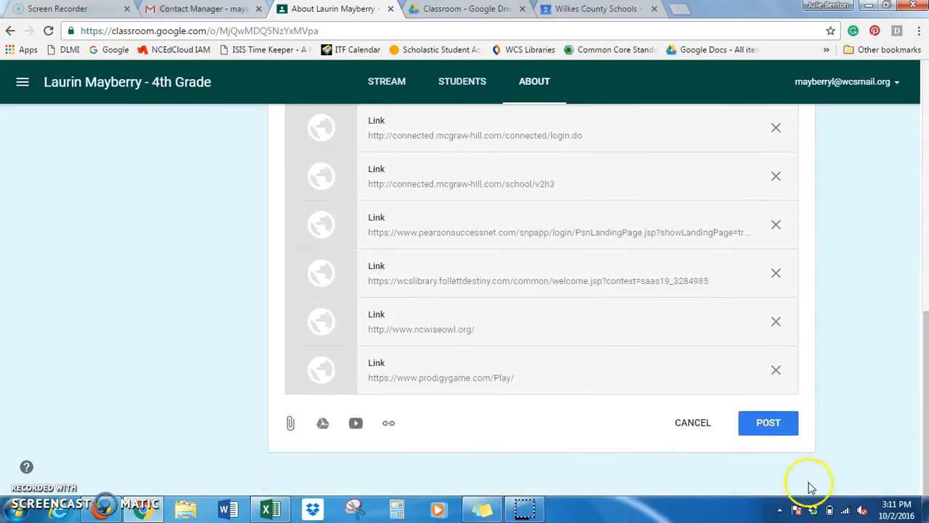
left_click(776, 429)
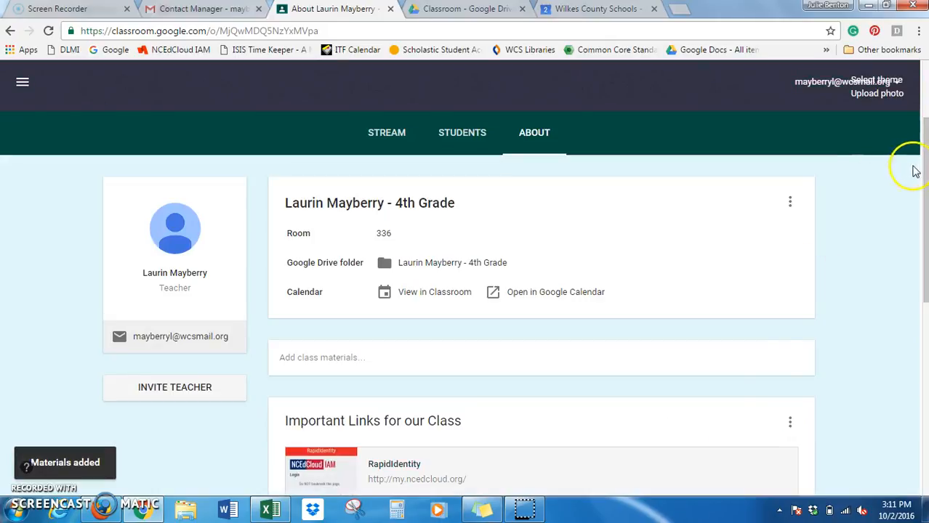
left_click_drag(925, 176, 925, 263)
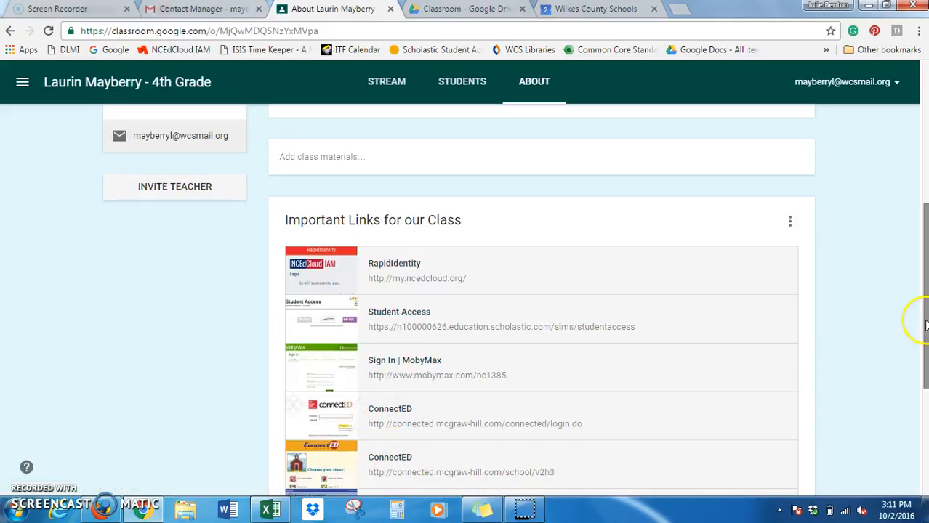
scroll(924, 324, "down", 2)
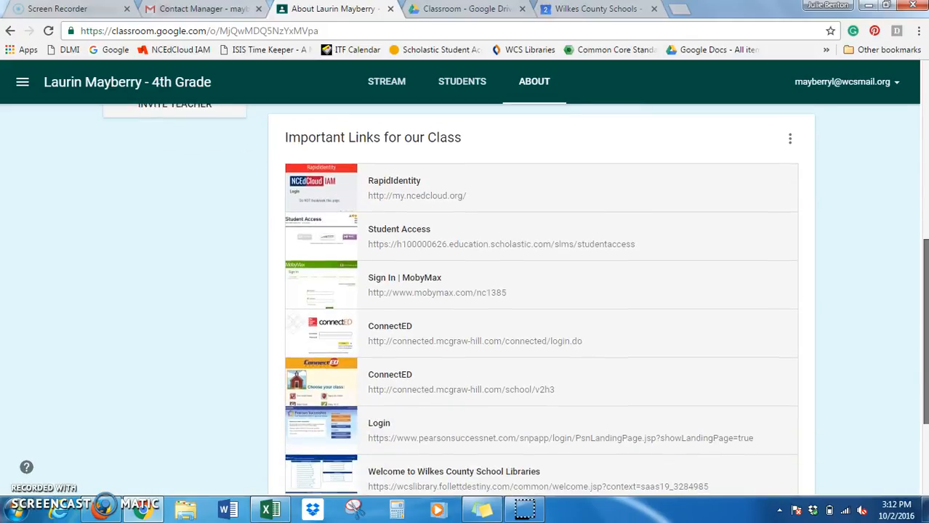
scroll(924, 250, "up", 3)
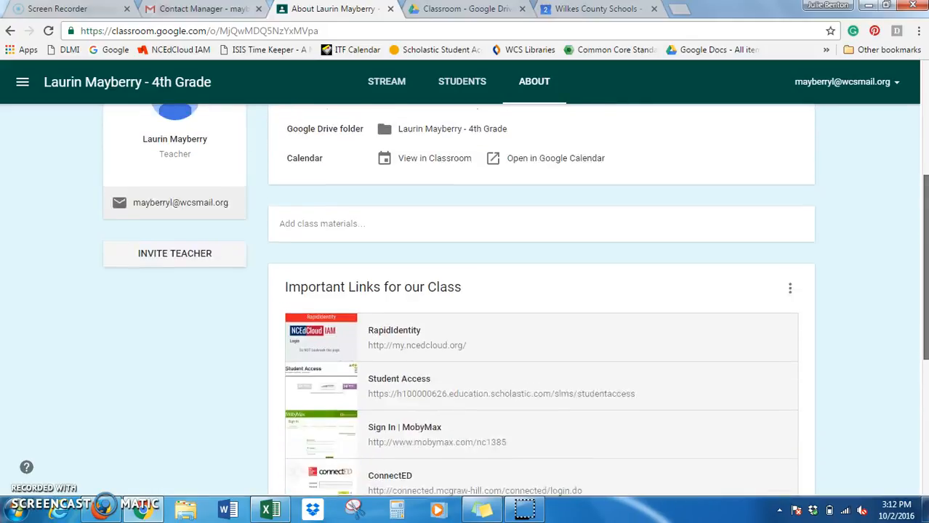
scroll(924, 251, "up", 1)
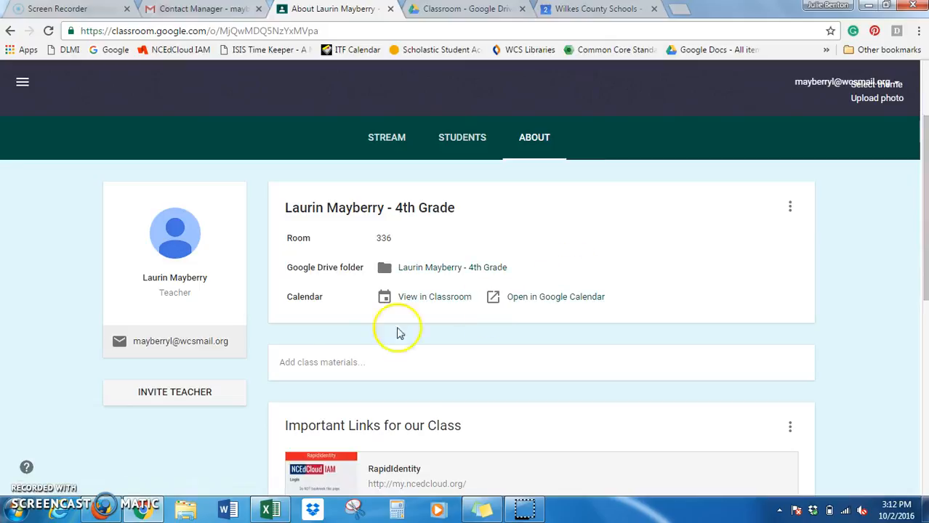
- Start a class materials entry titled "Important Files for our Class" and open the computer file selection for an attachment
left_click(330, 363)
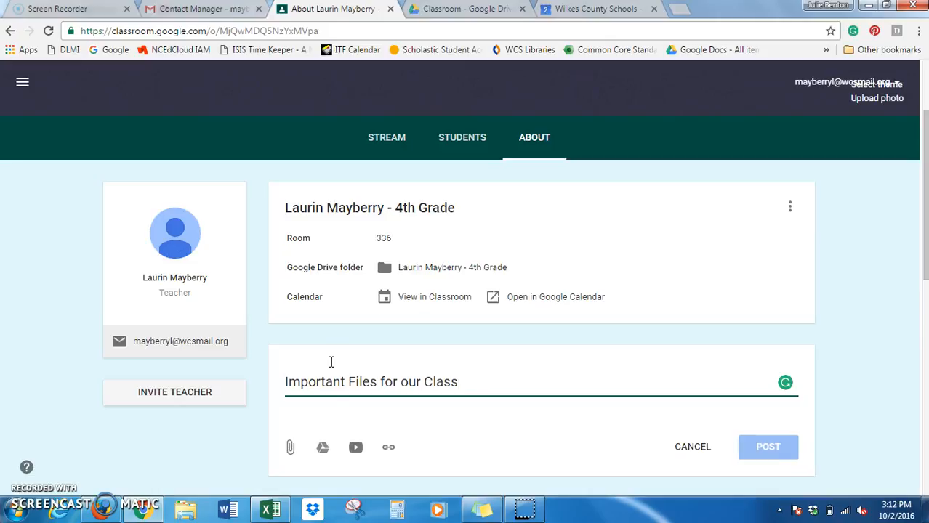
left_click(290, 447)
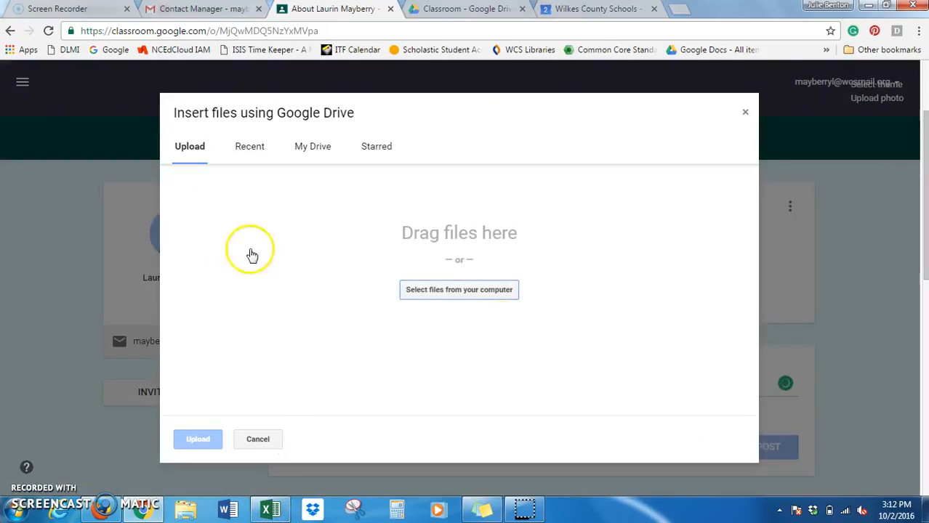
left_click(477, 291)
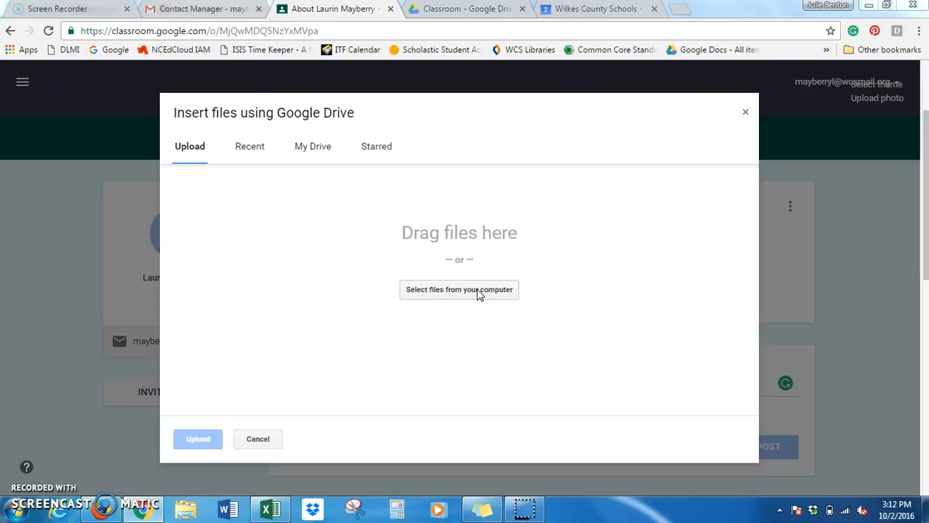
left_click(478, 293)
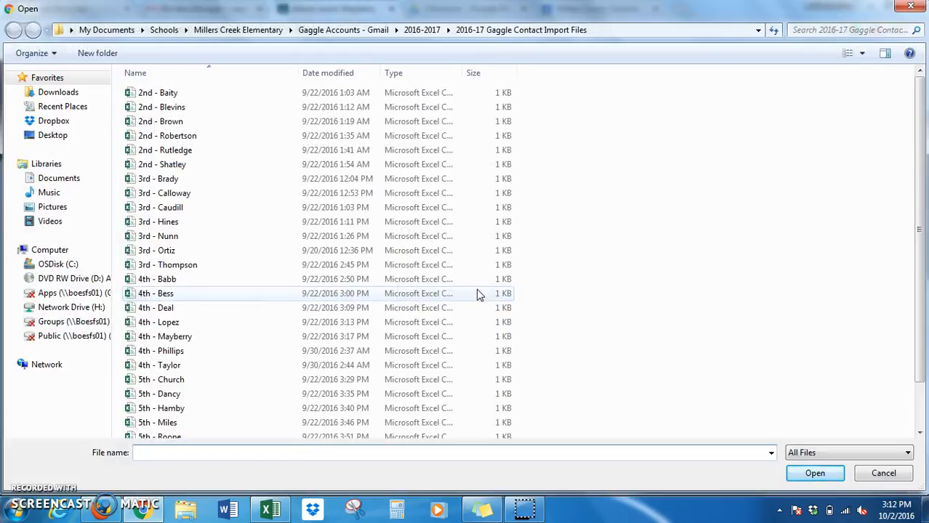
- Upload "Most Useful Chromebook Shortcuts" from the Chromebooks folder in My Documents to the materials entry and post it
left_click(65, 137)
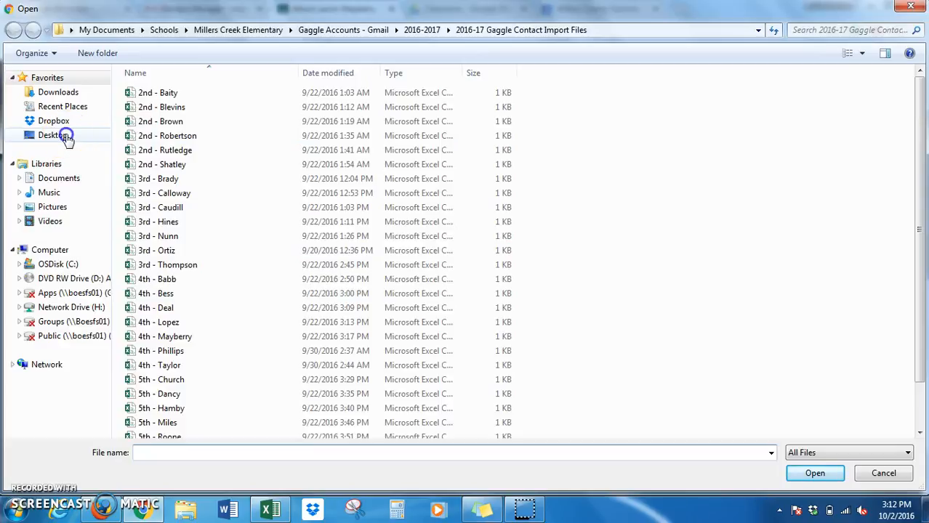
double_click(491, 237)
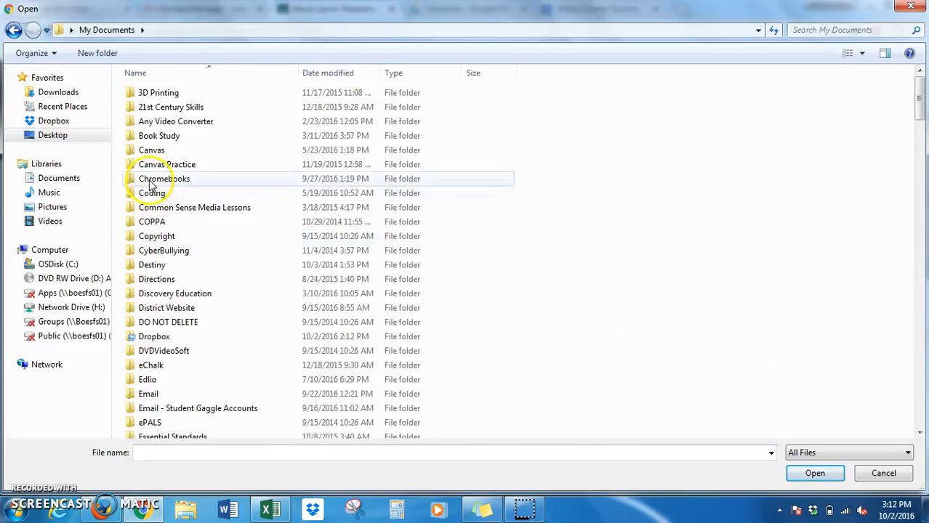
double_click(154, 178)
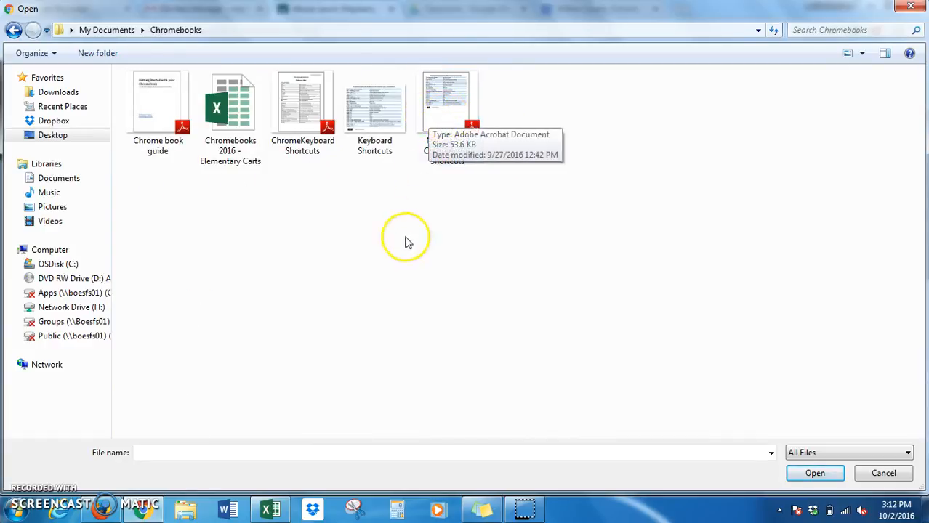
double_click(454, 114)
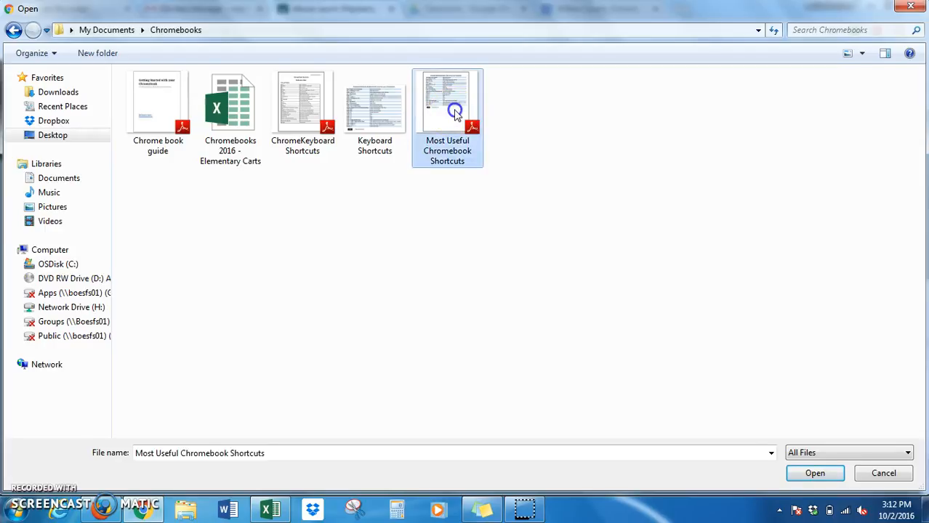
left_click(198, 439)
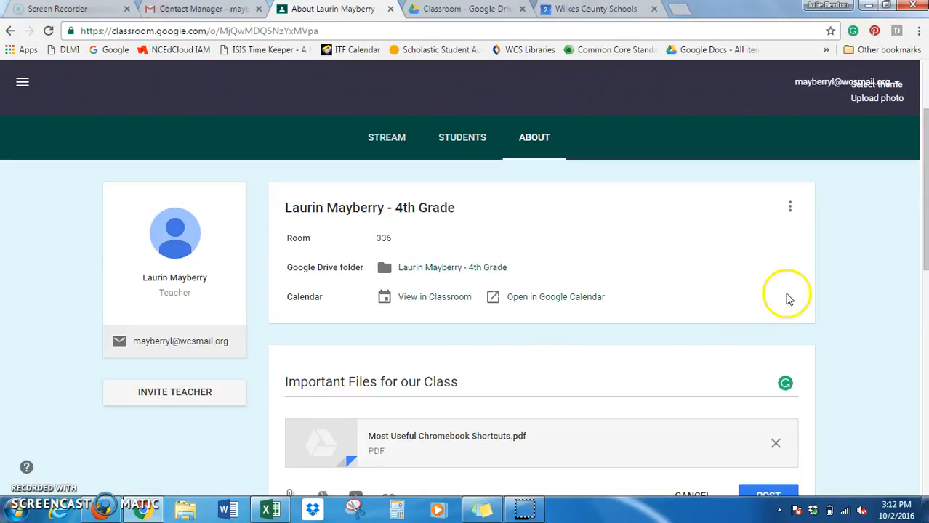
left_click_drag(923, 209, 924, 283)
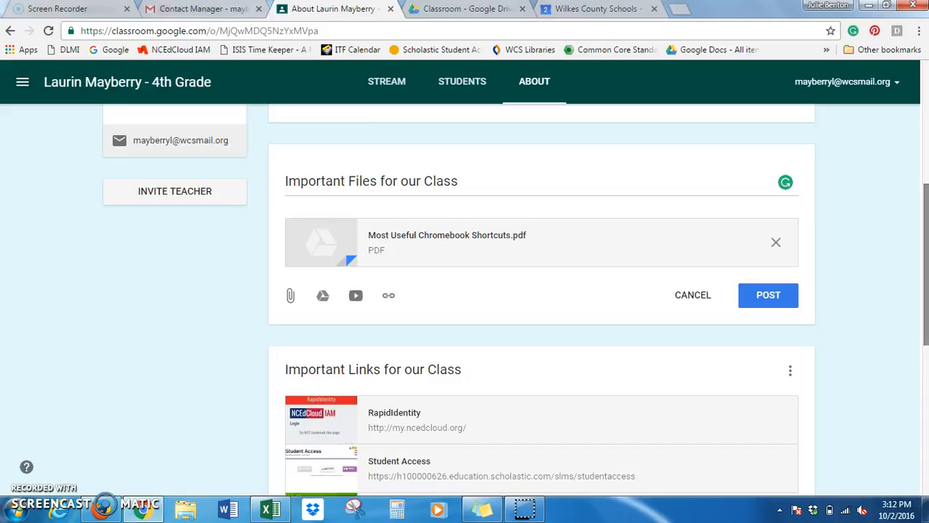
left_click(766, 302)
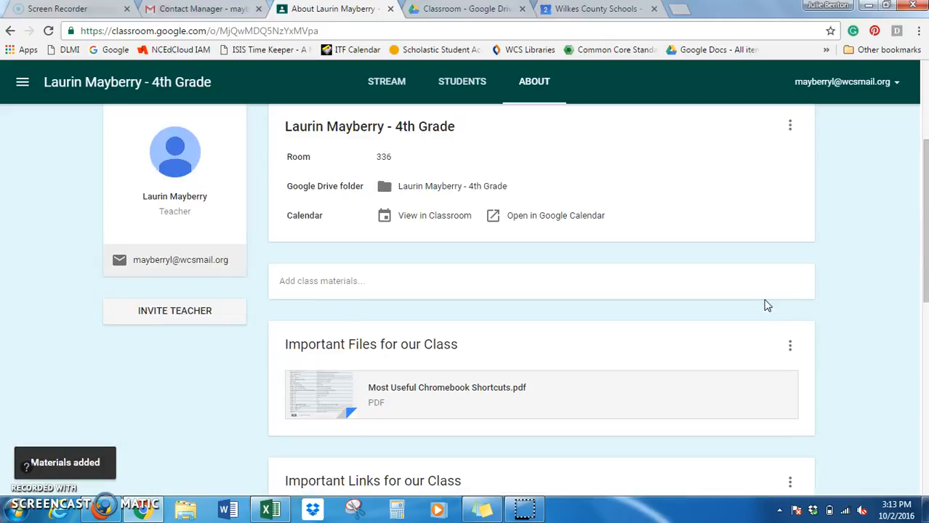
- Open the "Important Links for our Class" entry for editing, go to its attachment options, and cancel without saving
left_click_drag(925, 226, 926, 331)
left_click(789, 188)
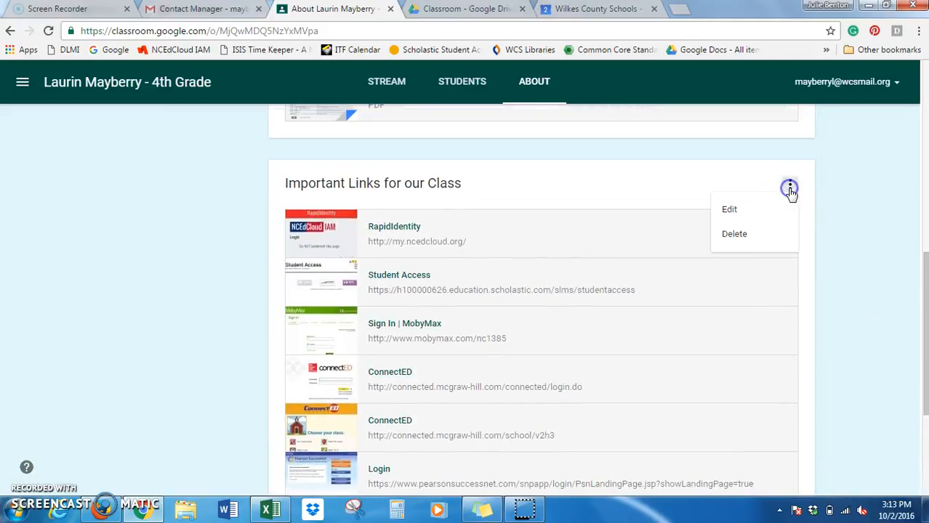
left_click(729, 209)
left_click_drag(729, 291, 744, 445)
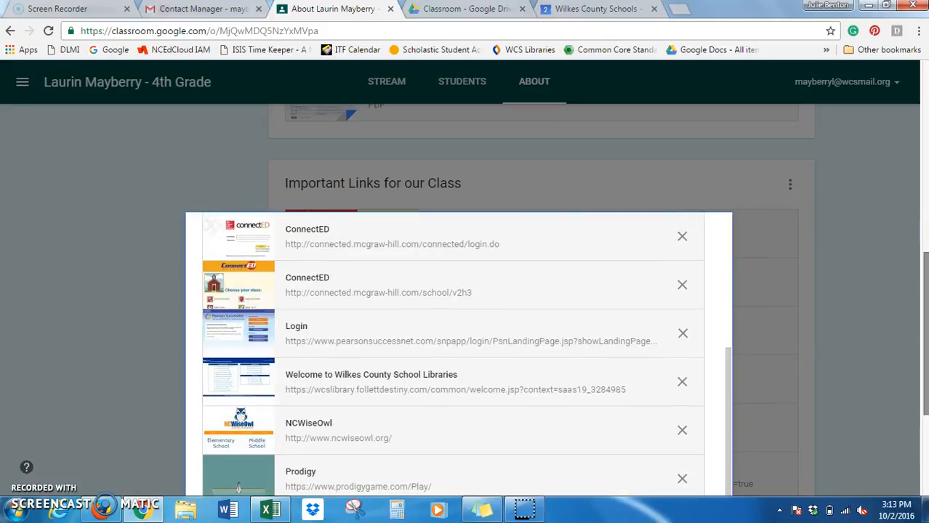
left_click_drag(925, 296, 925, 378)
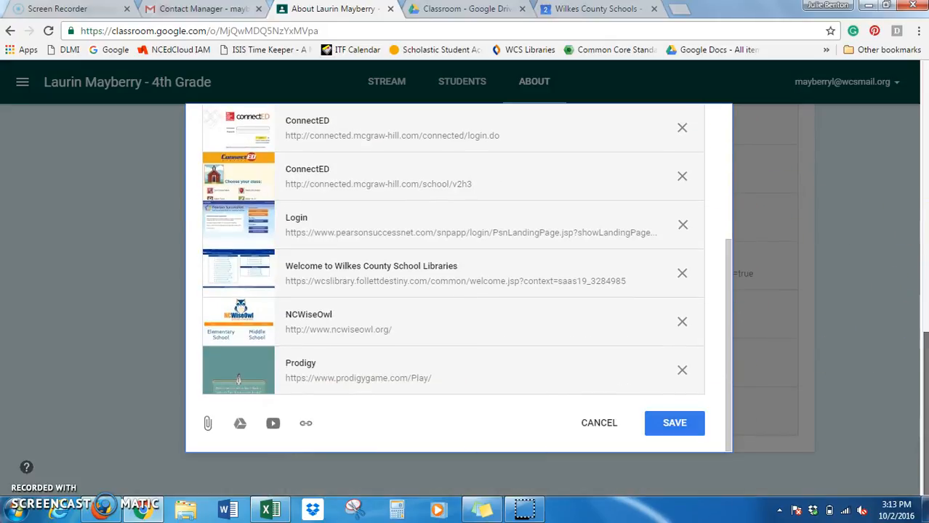
left_click(306, 429)
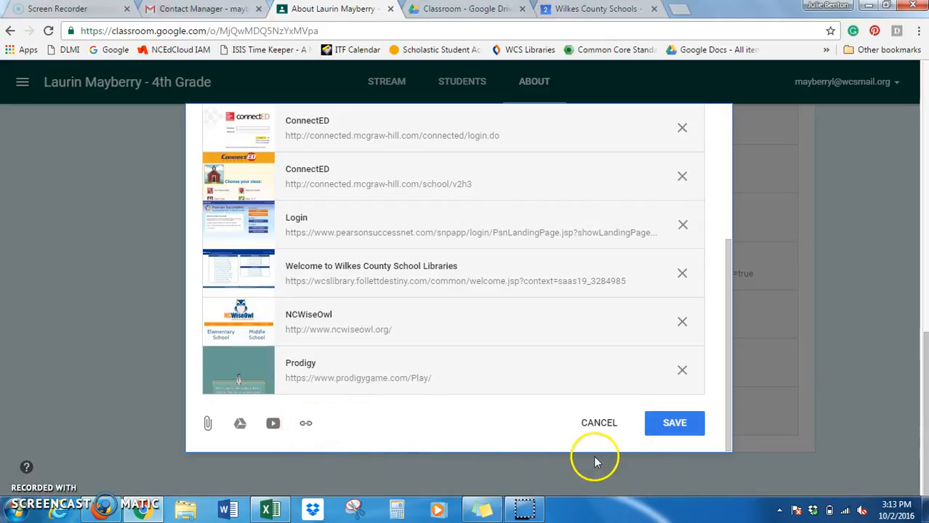
left_click(601, 426)
- Open the "Important Files for our Class" entry for editing to view its attachment options, and cancel without saving
left_click(924, 369)
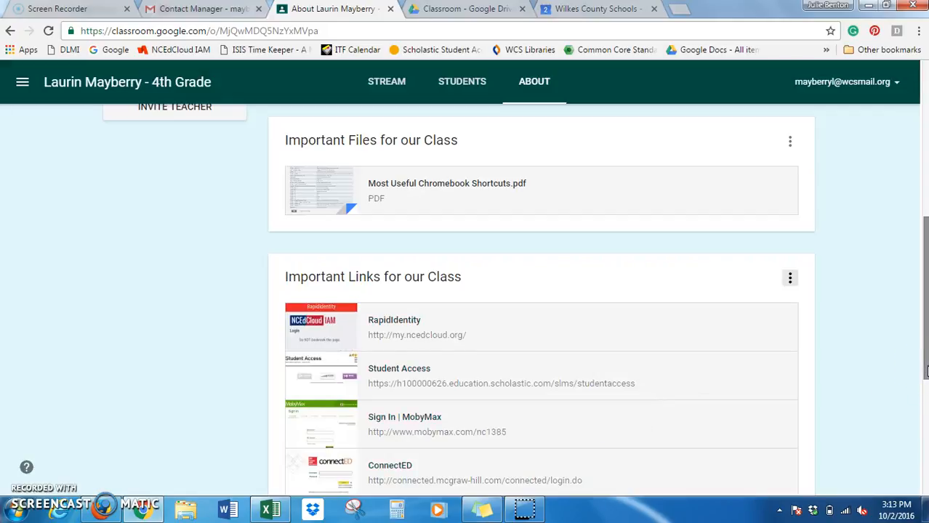
left_click_drag(924, 370, 923, 336)
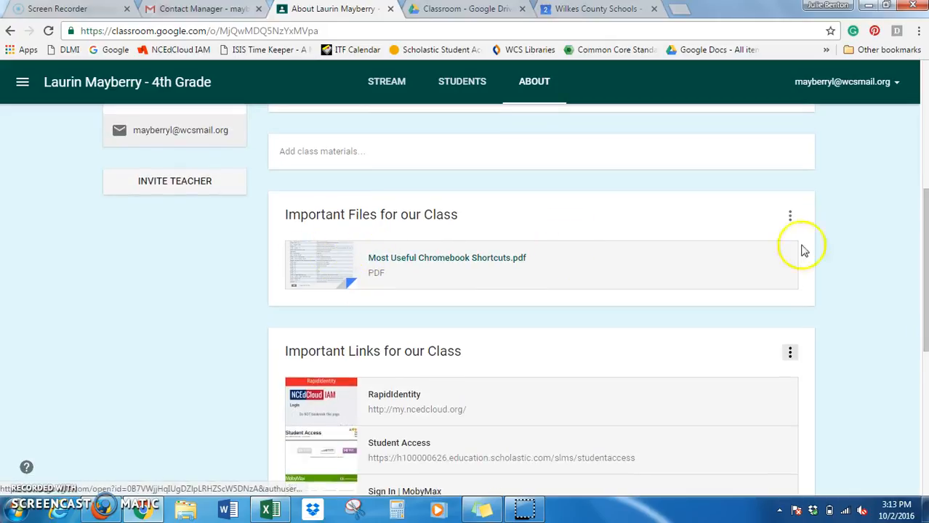
left_click(790, 216)
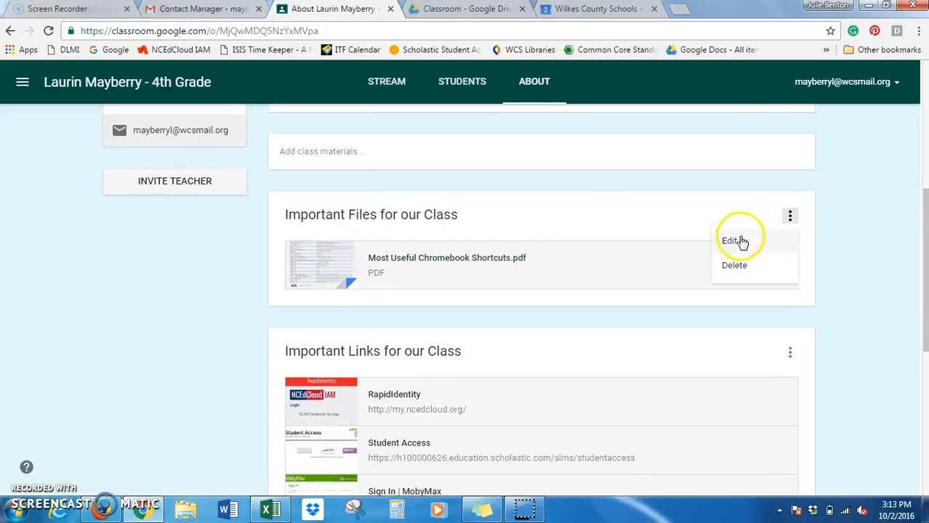
left_click(734, 240)
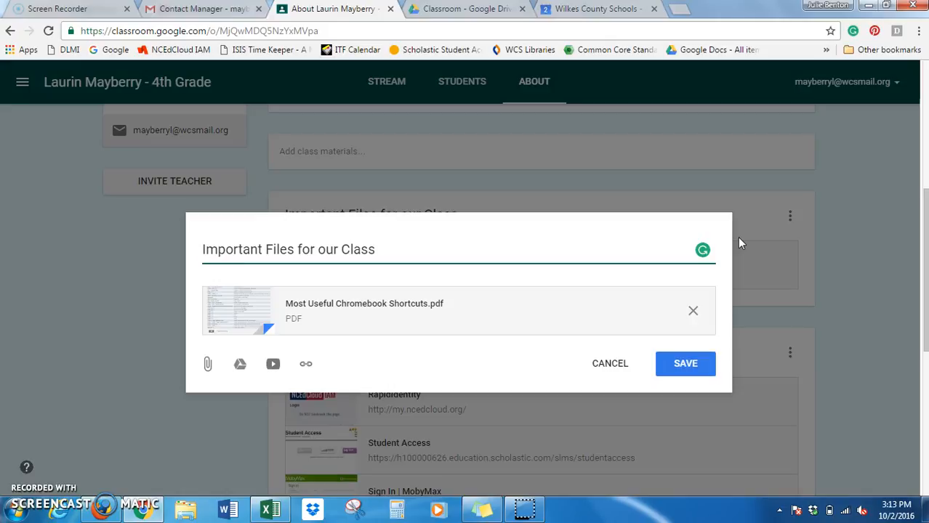
left_click(209, 371)
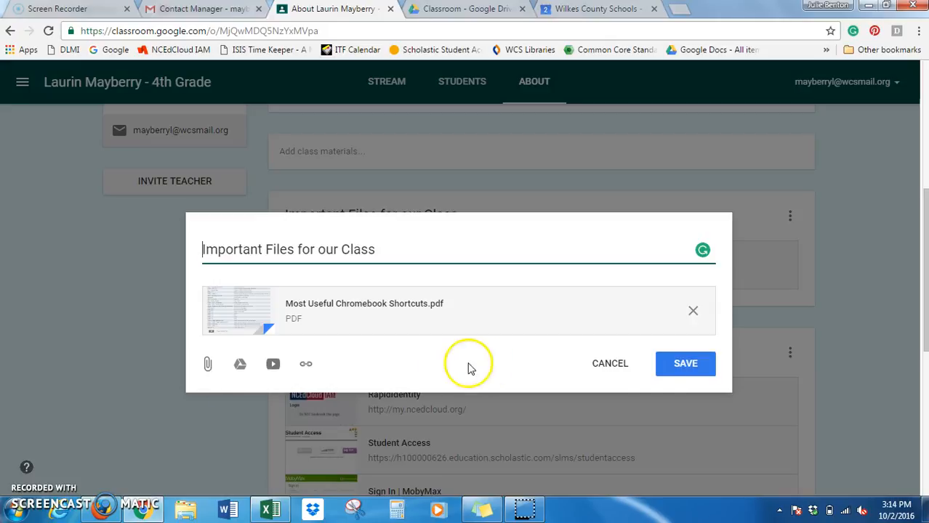
left_click(598, 363)
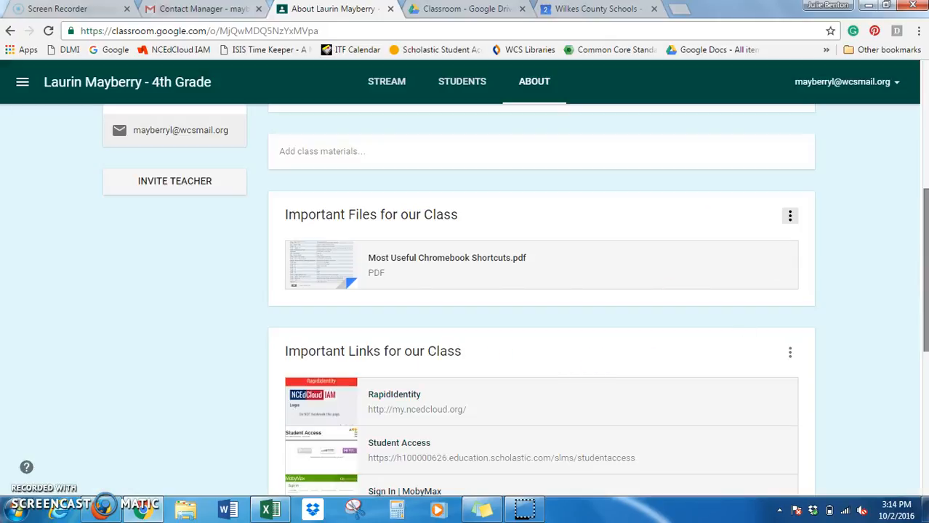
left_click_drag(925, 255, 925, 151)
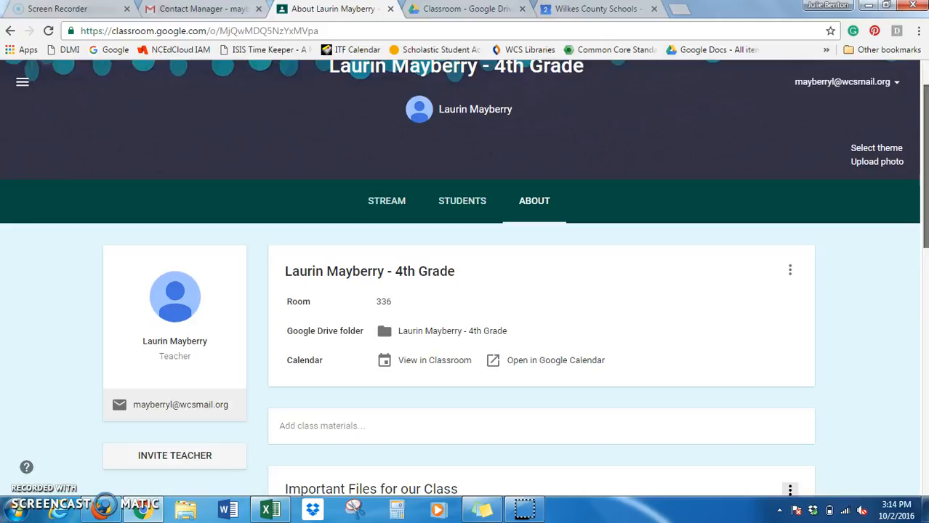
left_click_drag(924, 151, 924, 142)
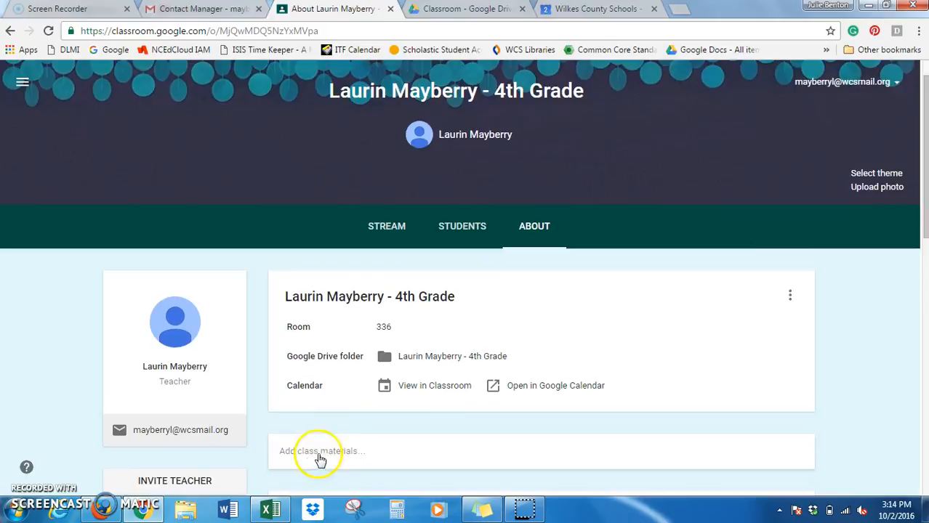